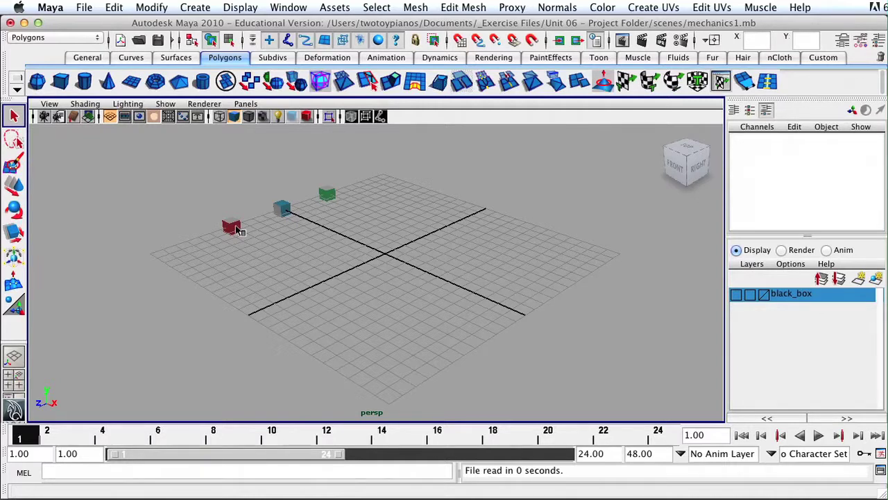
- Open the Display menu to get to the grid options
left_click(239, 7)
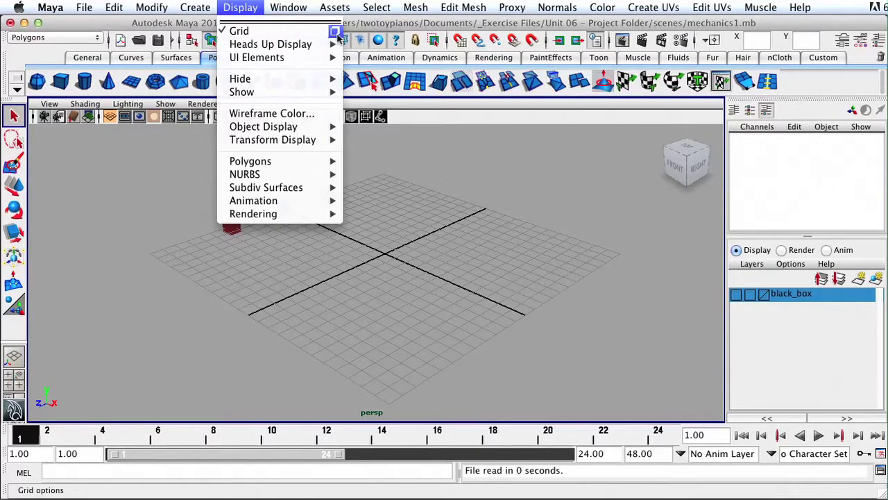
left_click(335, 33)
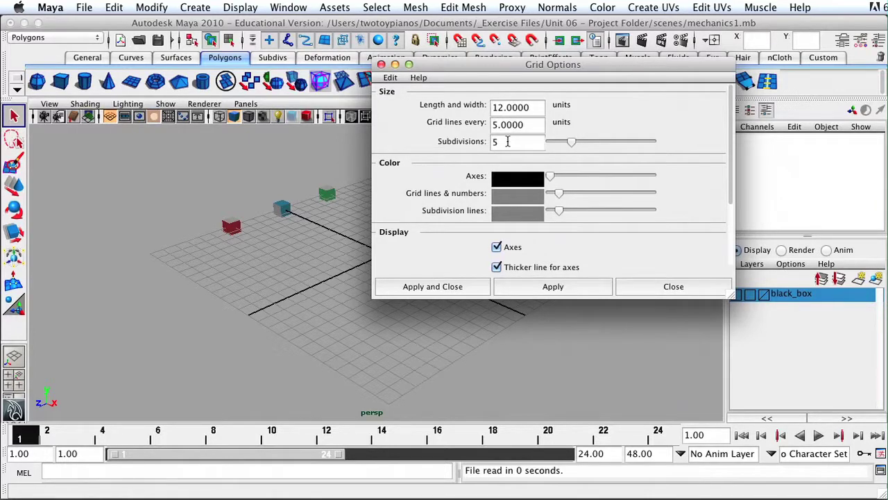
left_click(390, 77)
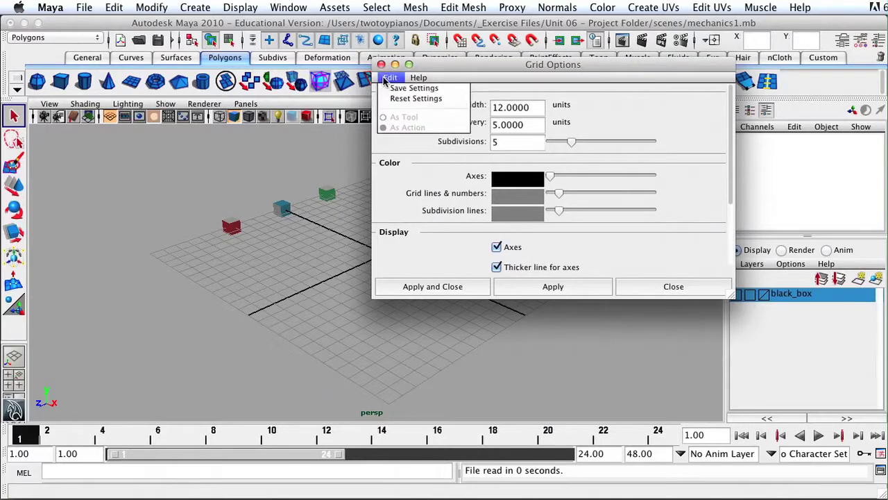
left_click(400, 97)
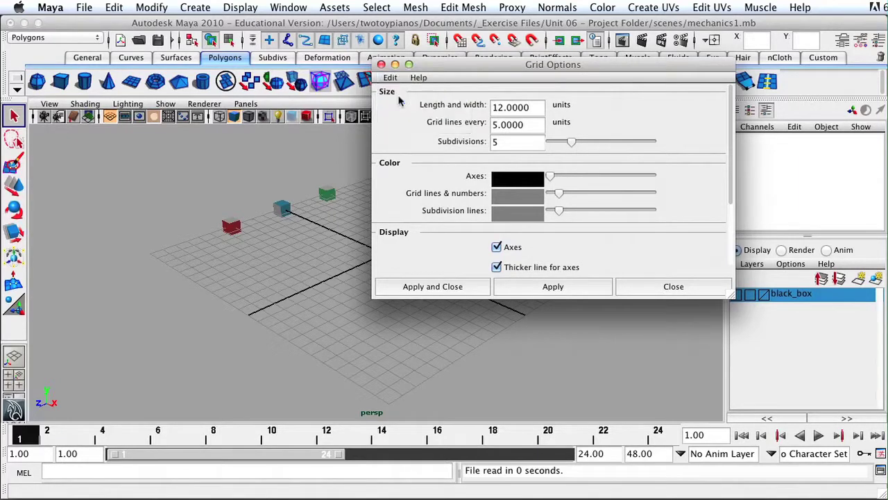
left_click(438, 290)
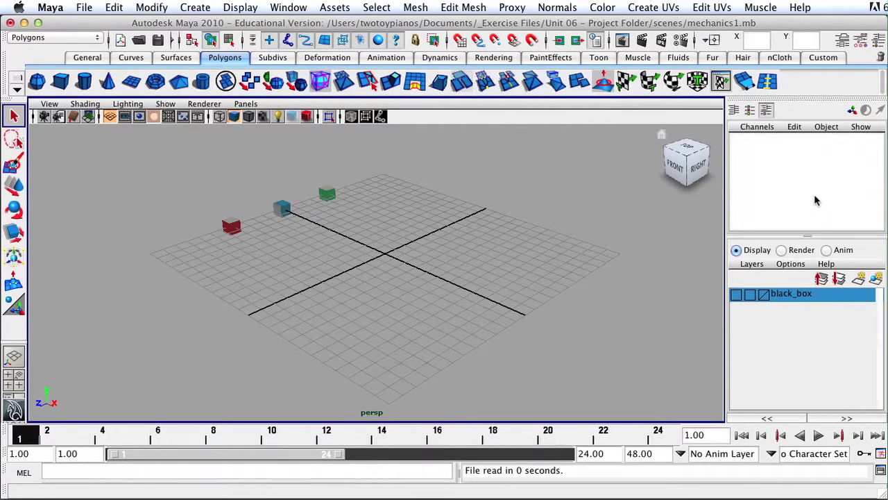
left_click(879, 41)
left_click(879, 41)
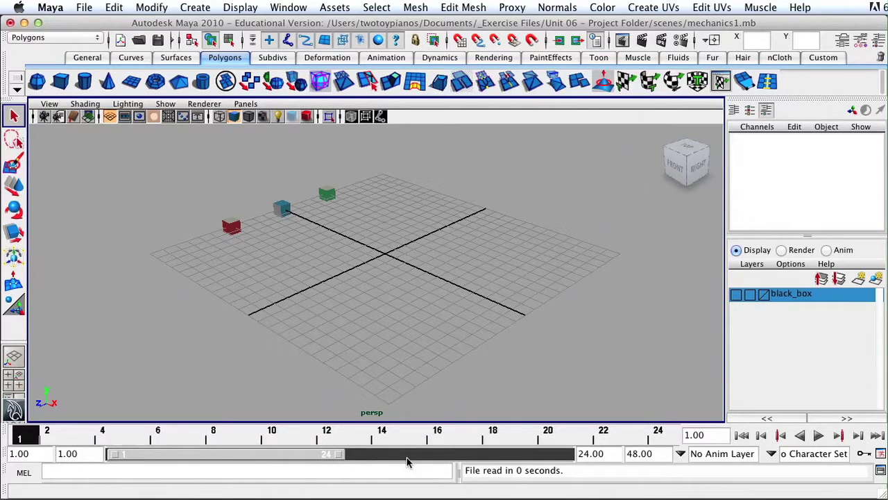
left_click(236, 7)
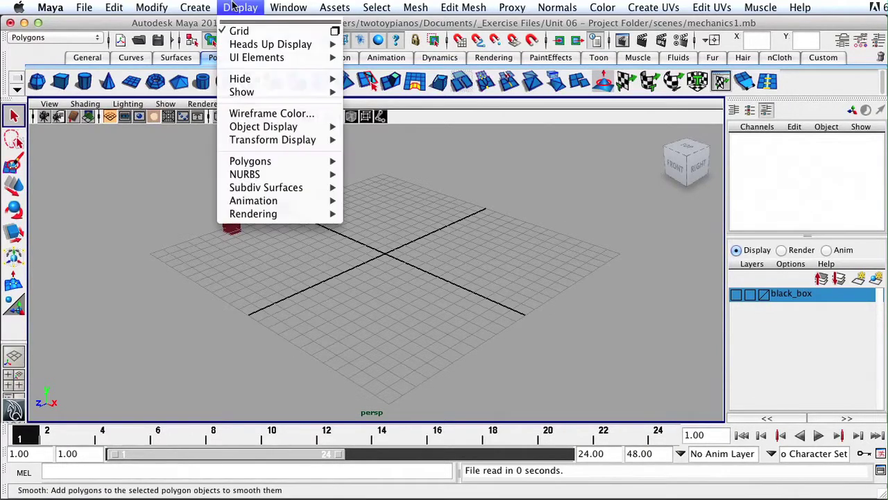
mouse_move(257, 60)
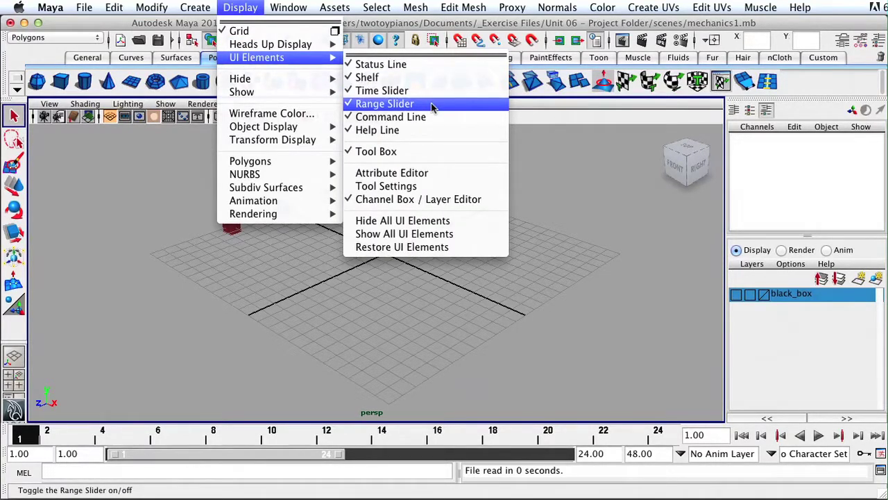
left_click(566, 235)
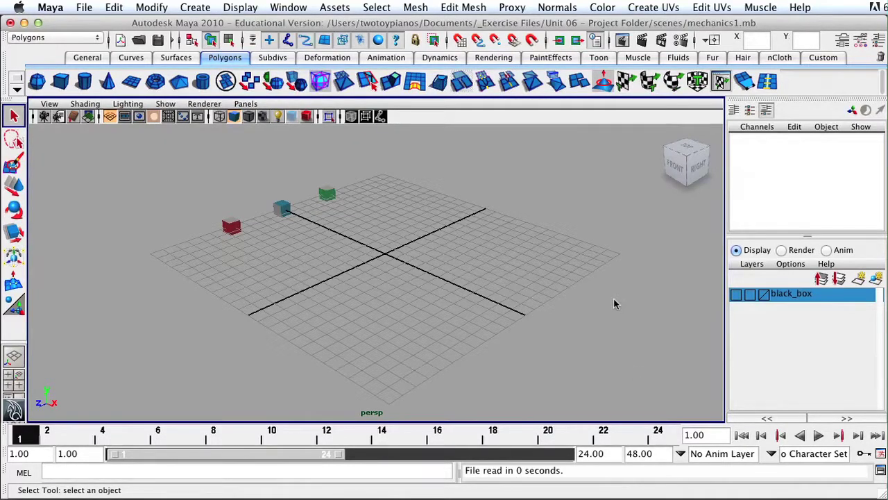
- In the Time Slider preferences, set Playback speed to Real-time [24 fps]
left_click(882, 458)
left_click_drag(542, 173, 471, 103)
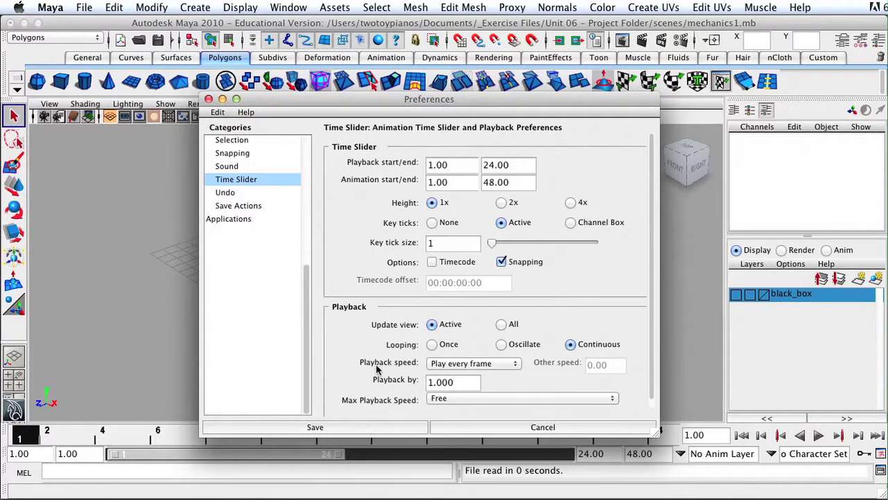
left_click(511, 366)
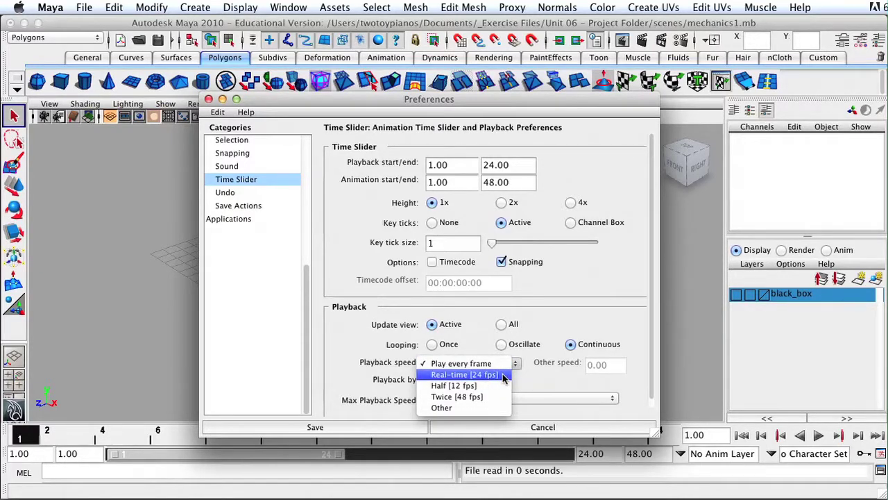
left_click(465, 374)
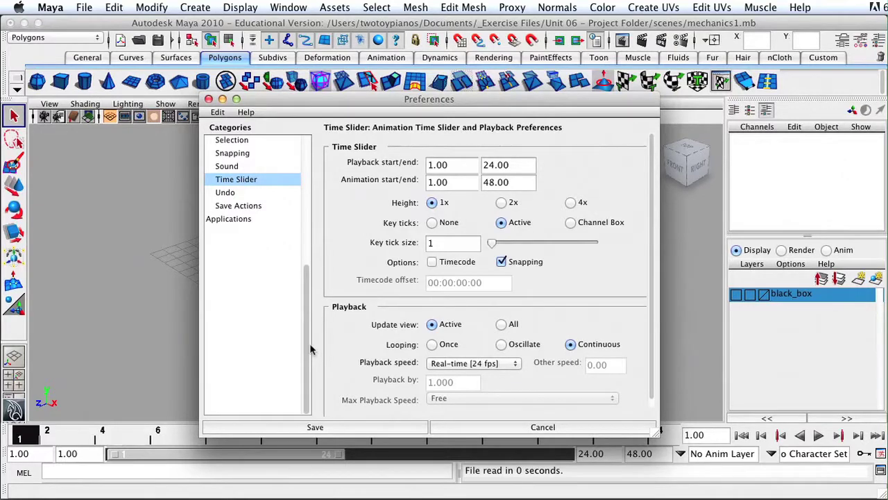
scroll(294, 272, "up", 5)
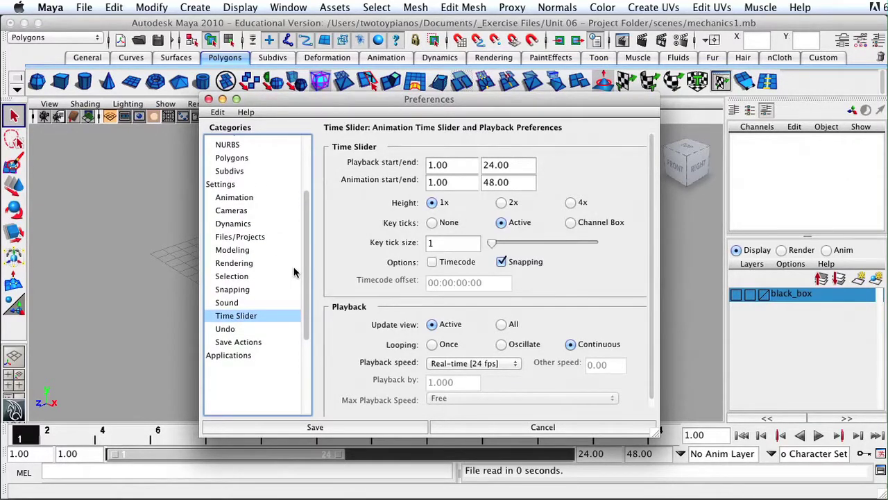
- Enable weighted tangents, set default in and out tangents to Linear, and save the preferences
left_click(225, 197)
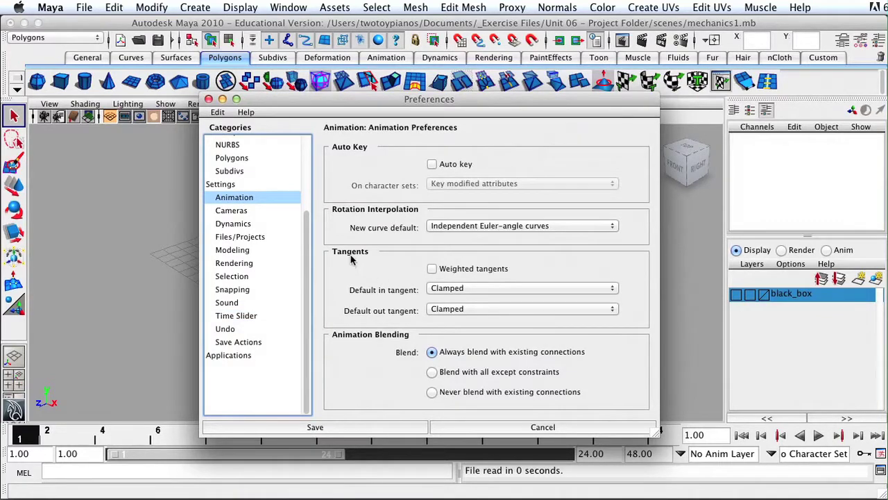
left_click(432, 269)
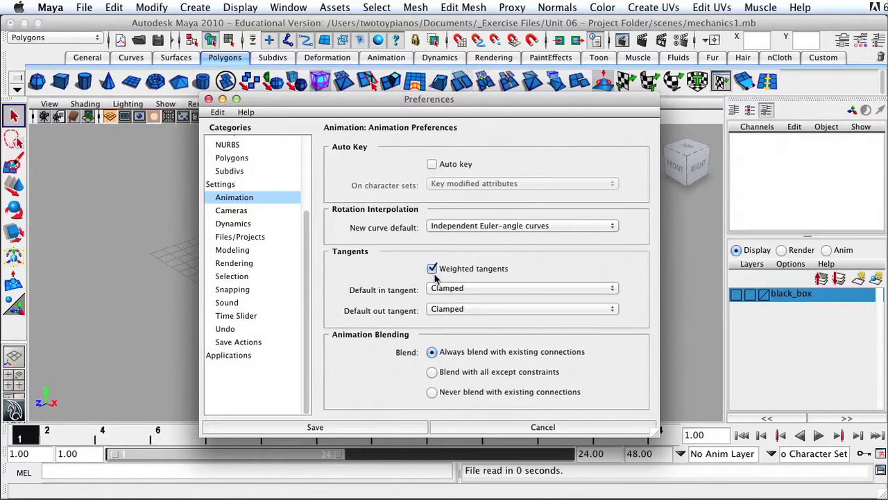
left_click(554, 289)
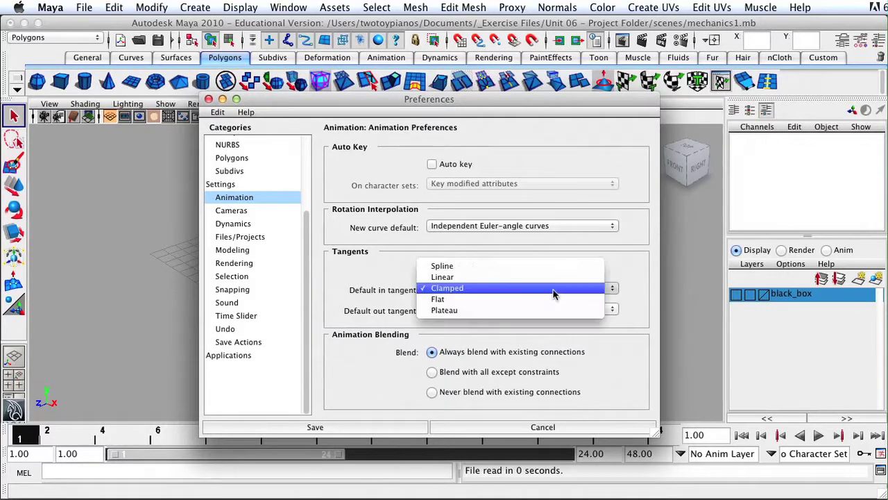
left_click(550, 280)
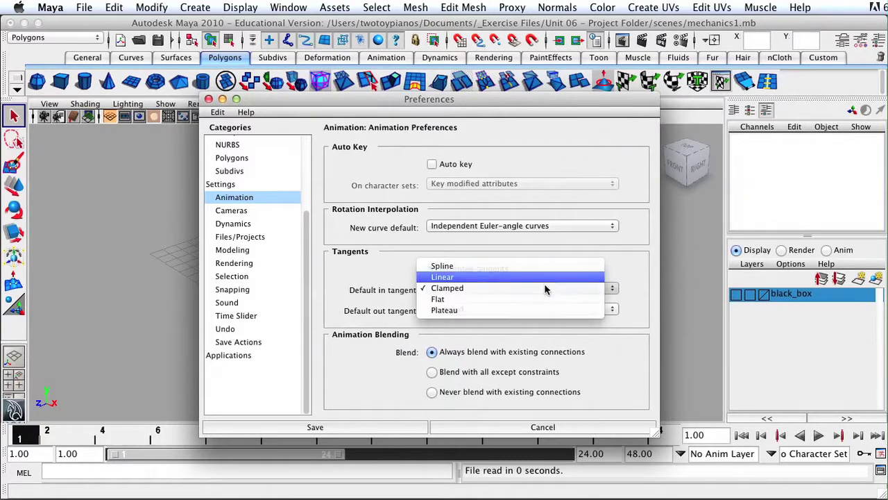
left_click(507, 310)
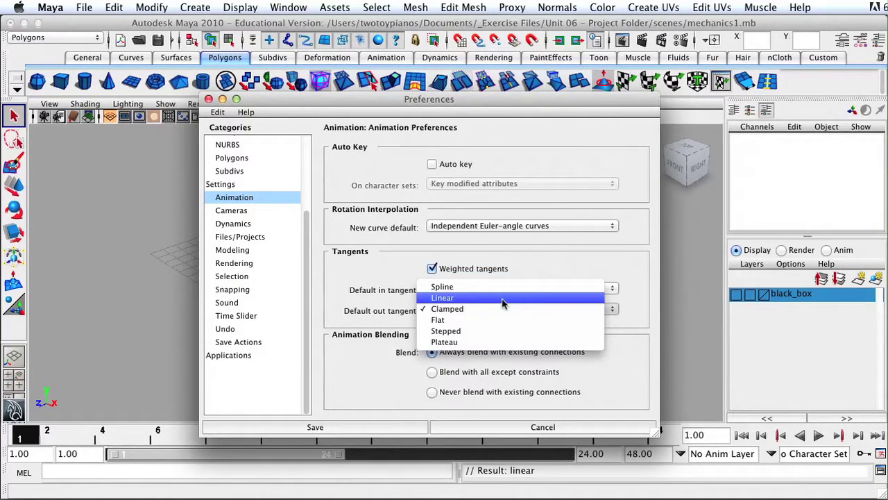
left_click(503, 298)
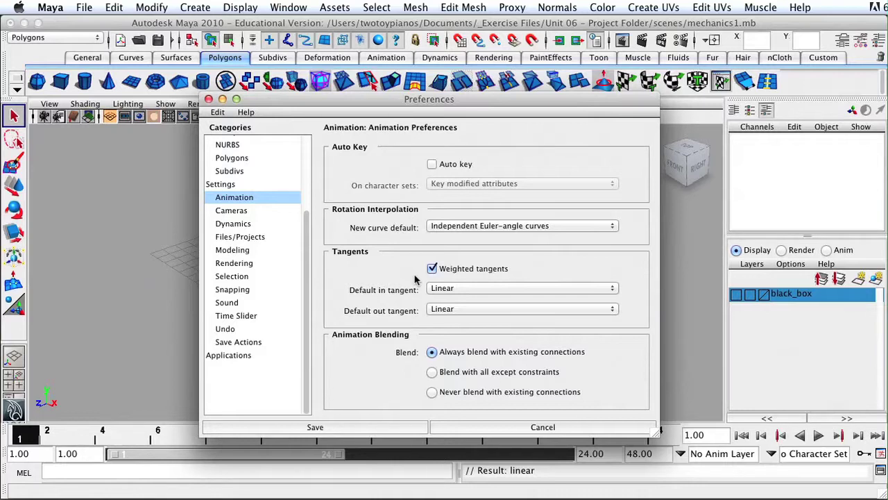
left_click(355, 427)
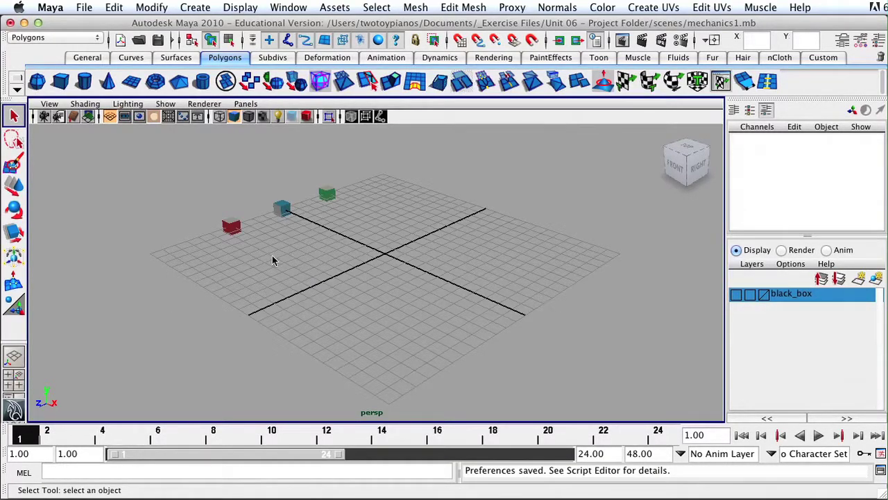
left_click_drag(204, 188, 253, 255)
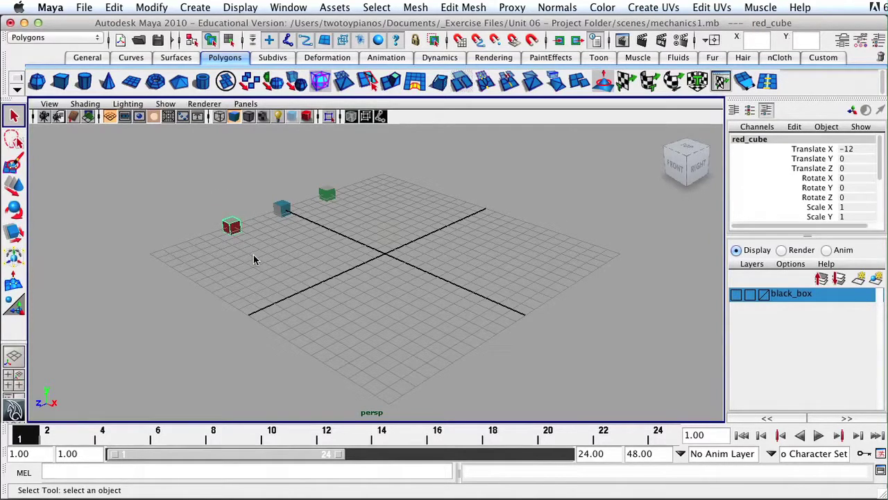
- With the Move tool, key the red cube's Translate X at -12, then return to frame 1
key("w")
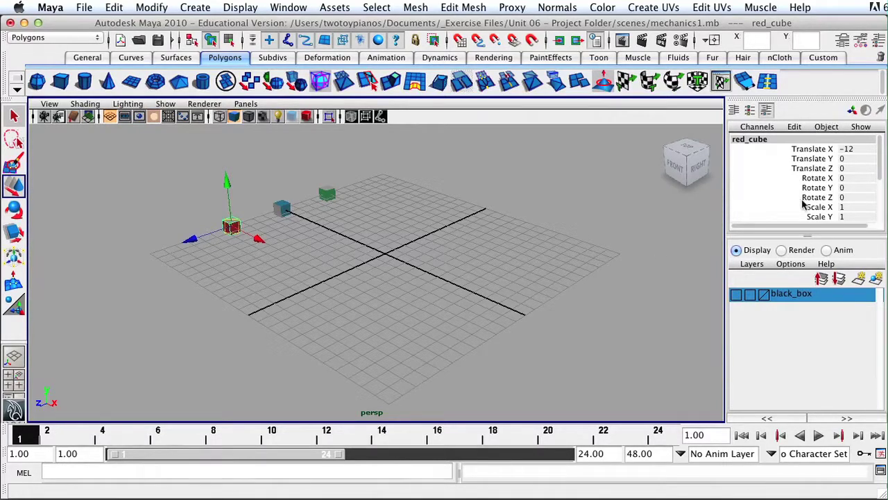
left_click(813, 149)
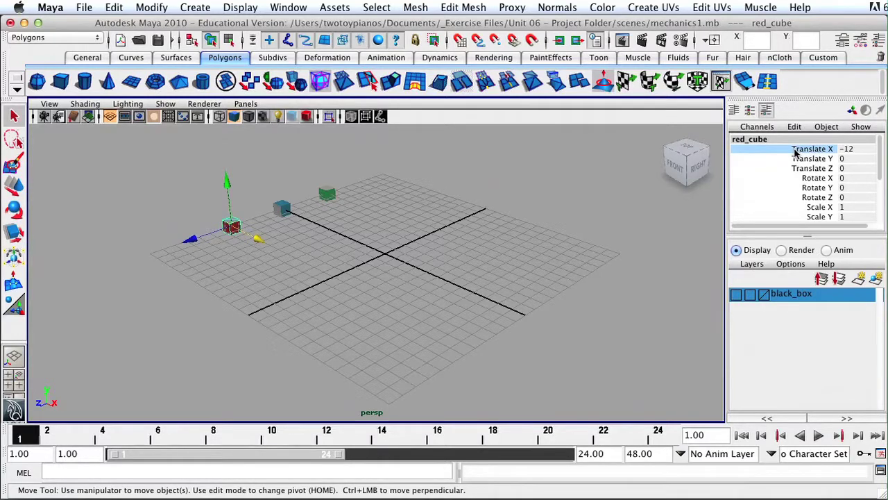
right_click(796, 152)
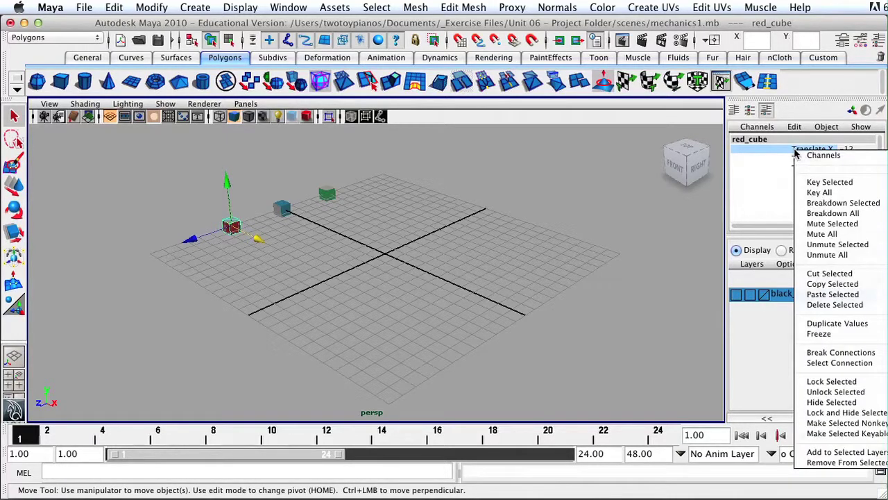
left_click(826, 182)
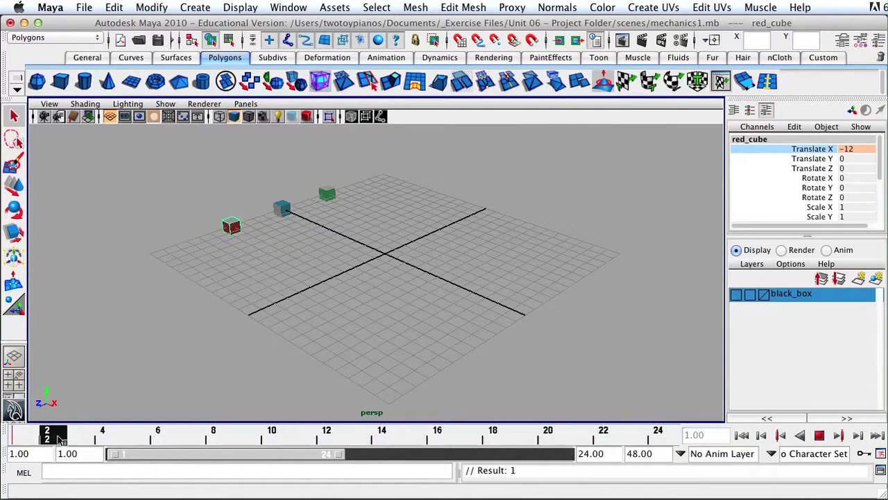
left_click(60, 439)
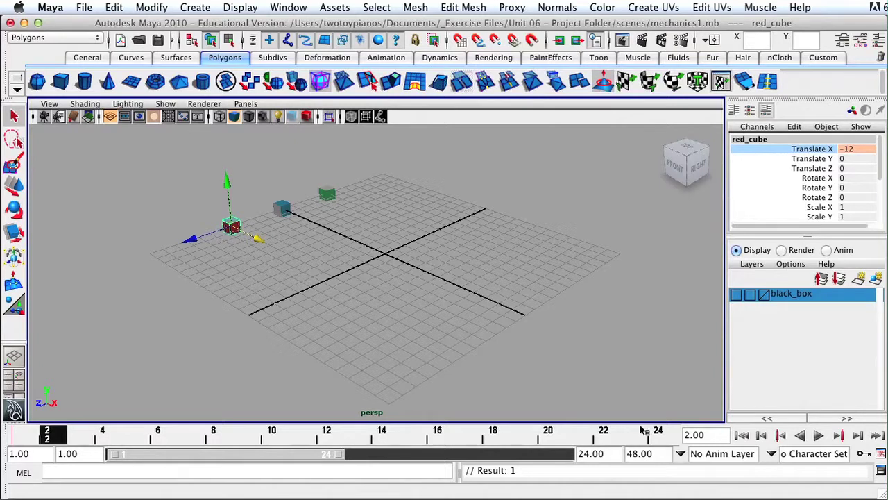
left_click(22, 439)
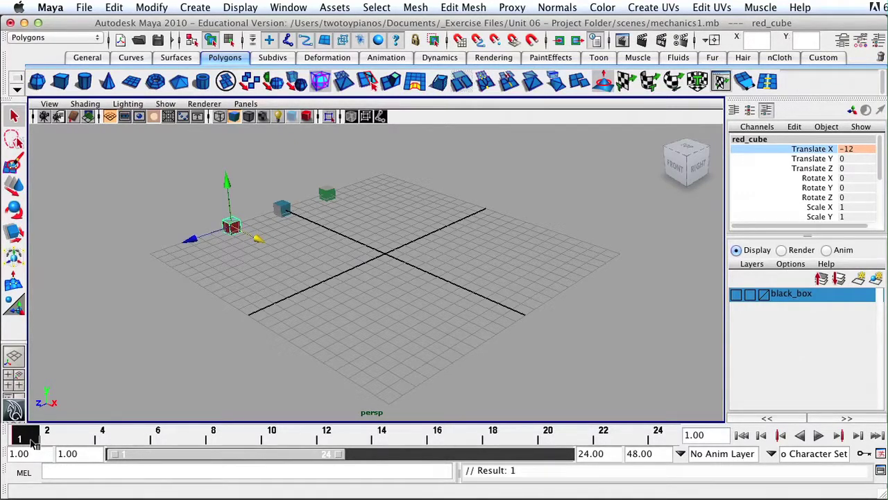
- Slide the red cube to Translate X about 11.9 and key it at frame 24
key("alt+v")
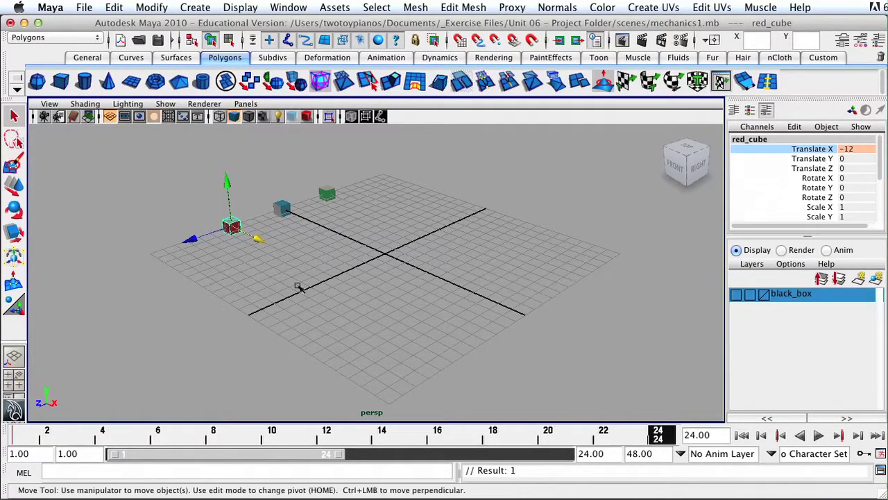
left_click_drag(258, 240, 512, 404)
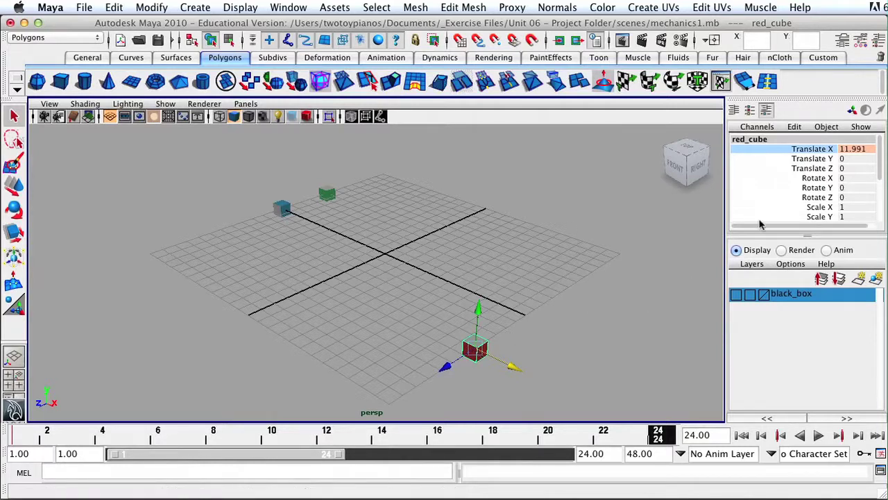
right_click(796, 154)
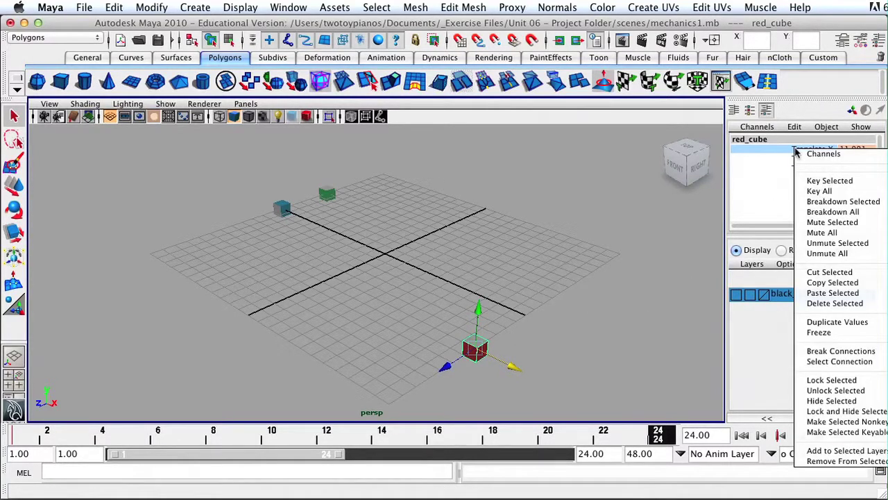
left_click(826, 182)
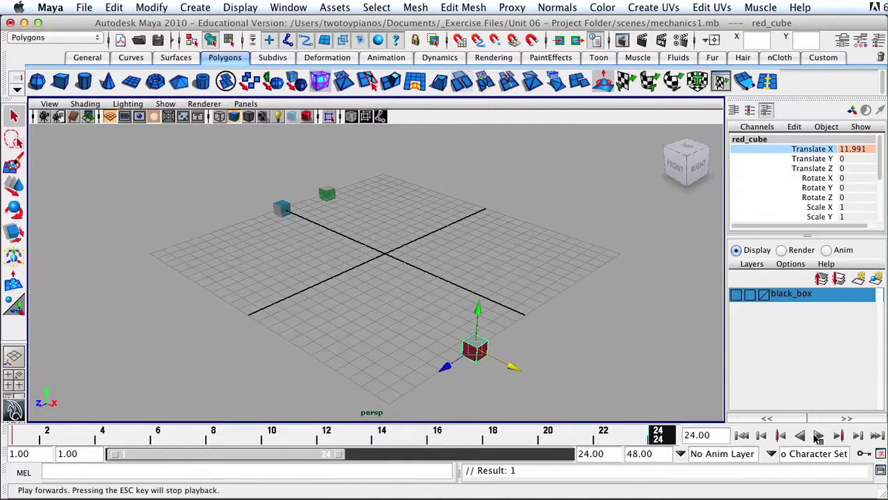
- Preview the red cube's slide, then scrub back to frame 1
left_click(819, 435)
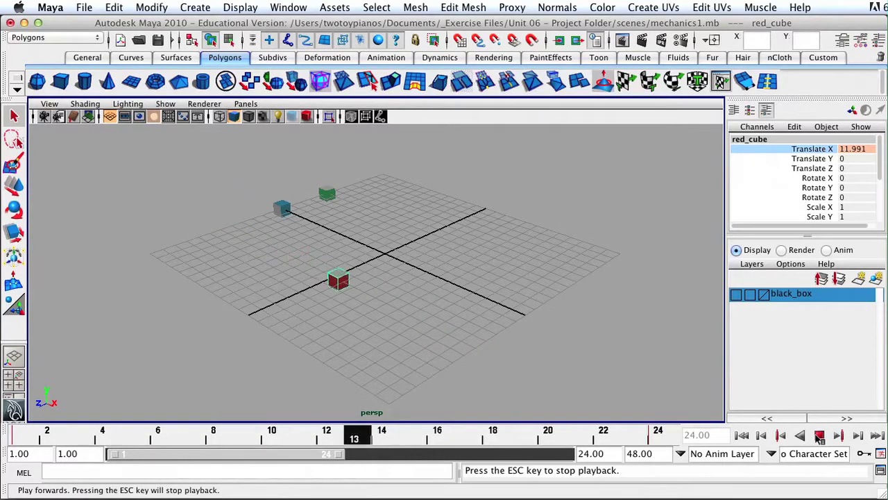
left_click(820, 435)
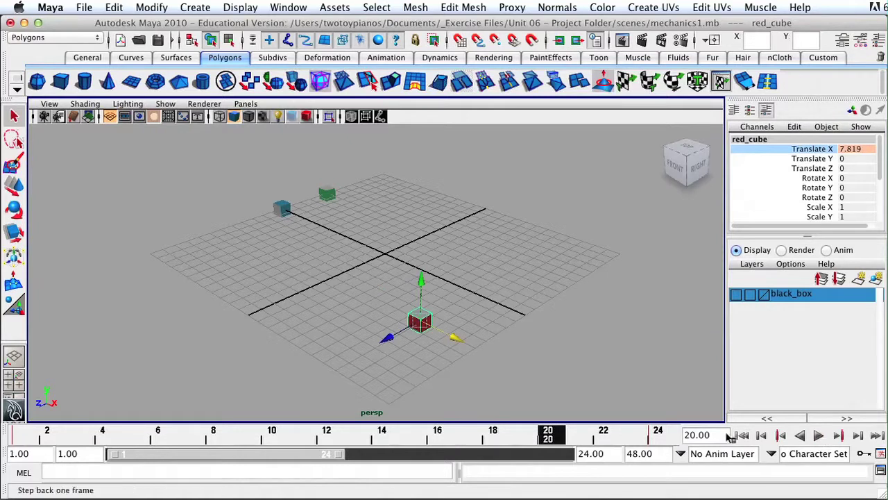
mouse_move(554, 444)
left_mouse_down()
mouse_move(104, 434)
mouse_move(38, 414)
mouse_move(7, 422)
left_mouse_up()
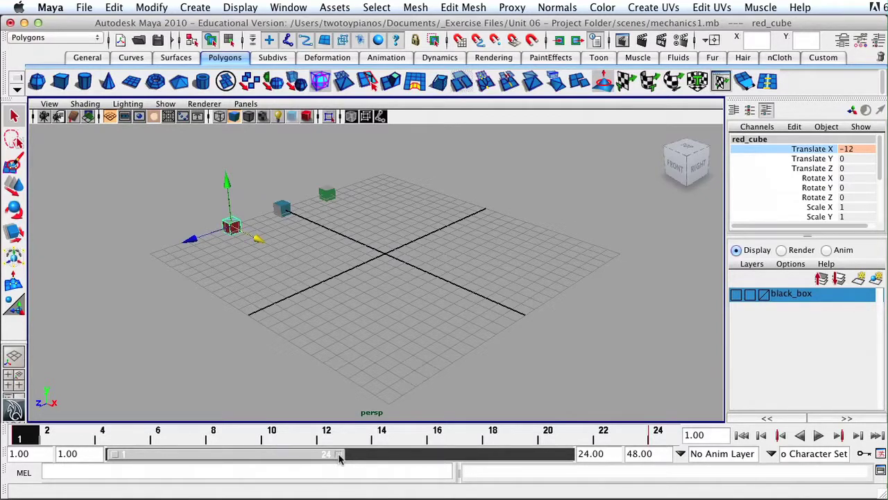
- Drag the playback range end to frame 48 and select the blue cube
left_click_drag(340, 455, 574, 455)
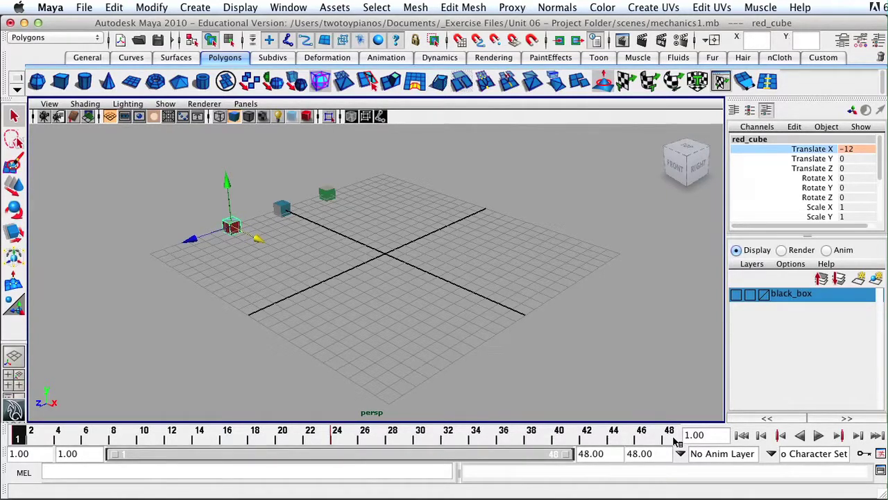
left_click_drag(264, 184, 301, 236)
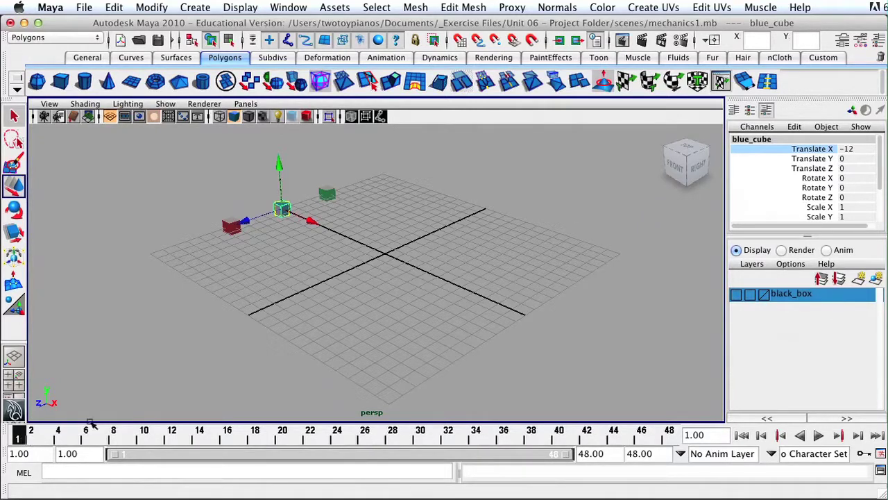
- Key the blue cube's Translate X at -12 on frame 1
right_click(798, 154)
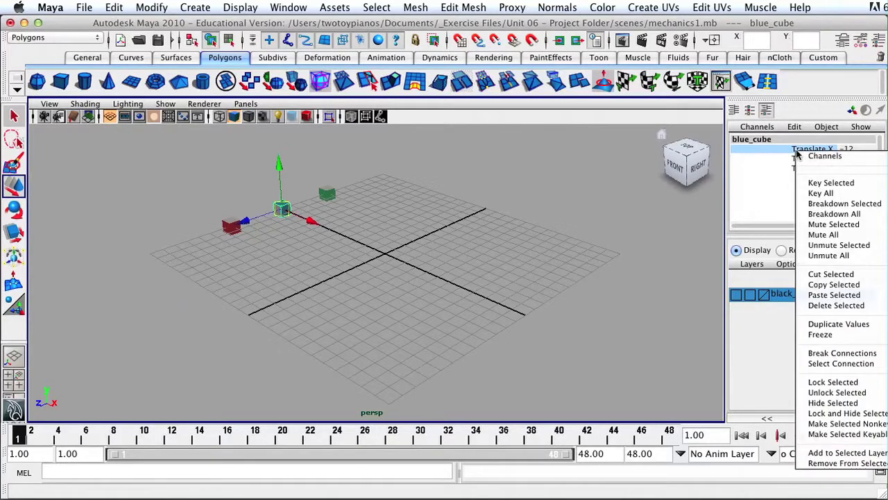
right_click(798, 156)
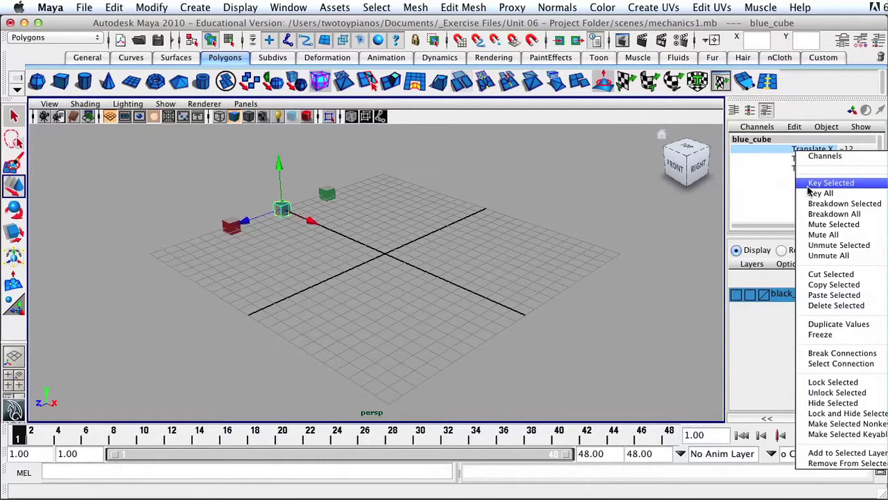
left_click(809, 184)
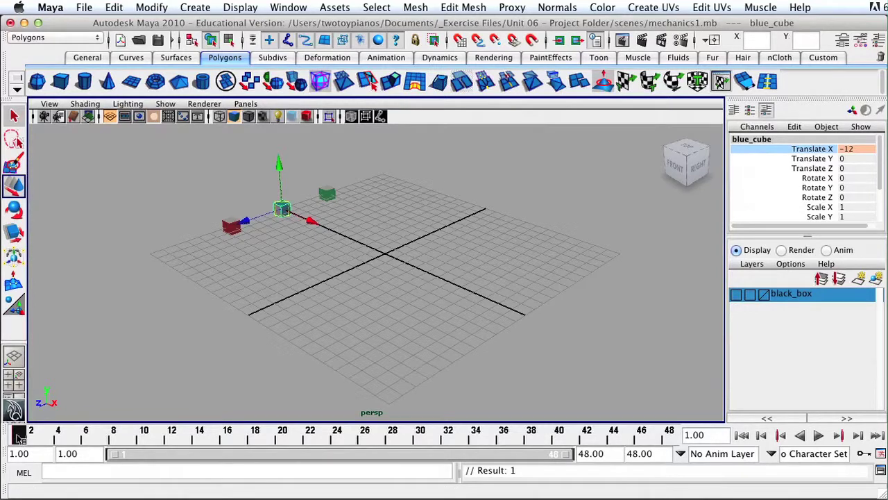
- At frame 48, move the blue cube to Translate X 11.913 and key it
left_click_drag(18, 436, 694, 451)
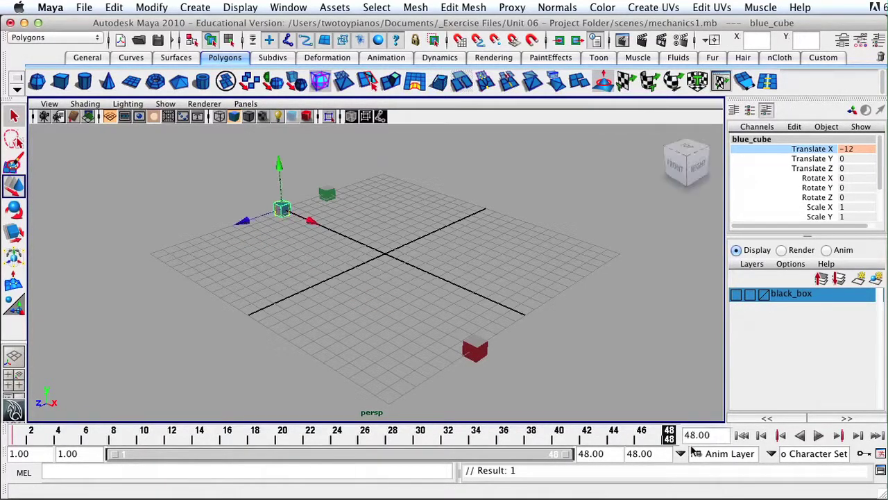
left_click_drag(303, 220, 560, 355)
left_click(810, 155)
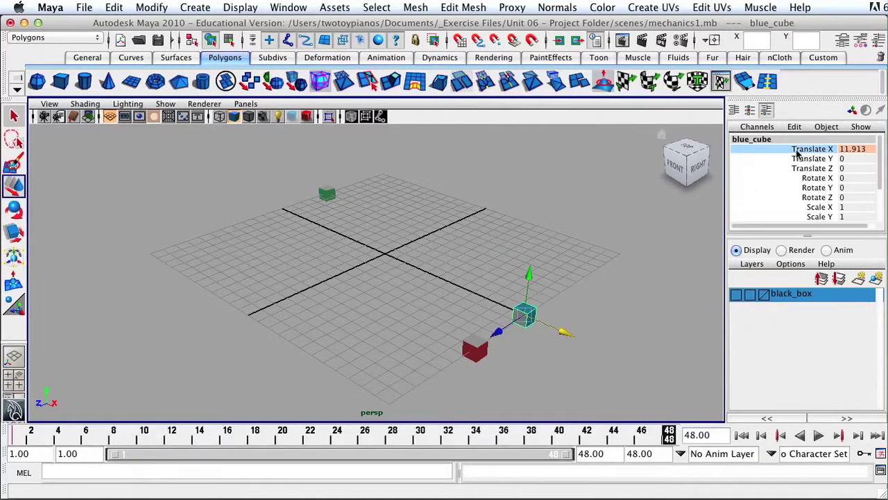
right_click(798, 156)
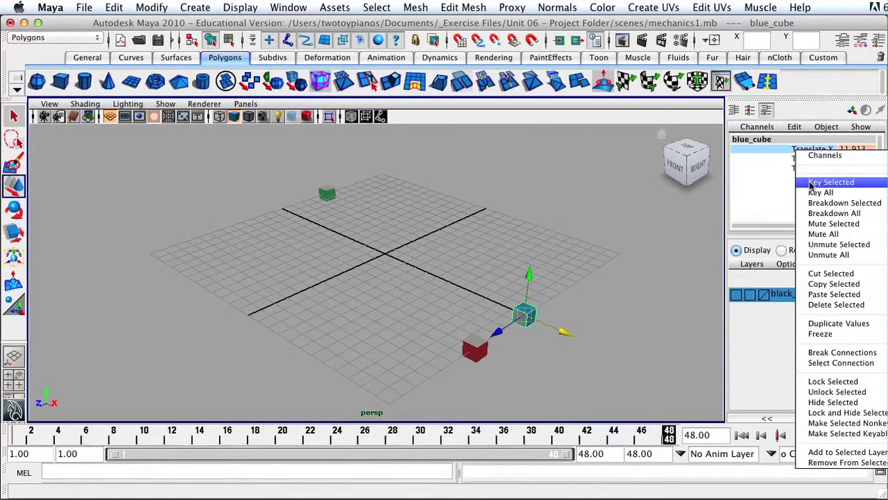
left_click(810, 183)
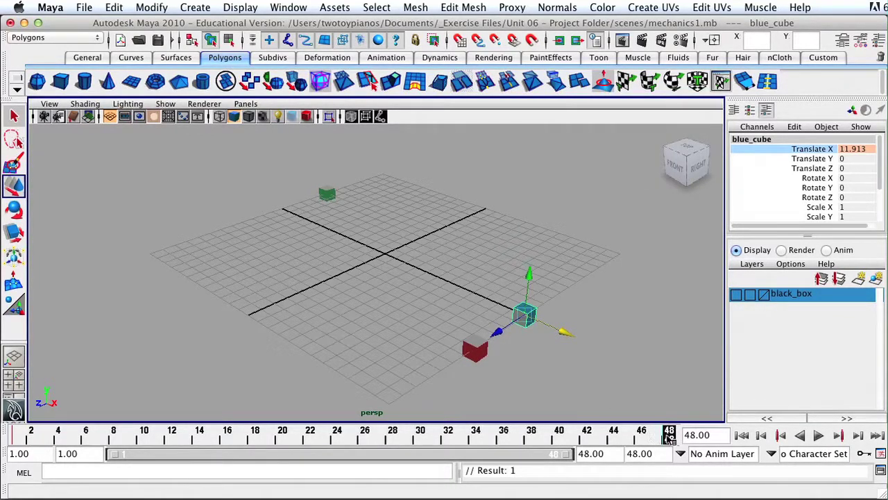
- Play the 48-frame animation, stop it, and scrub back to frame 1
left_click(819, 435)
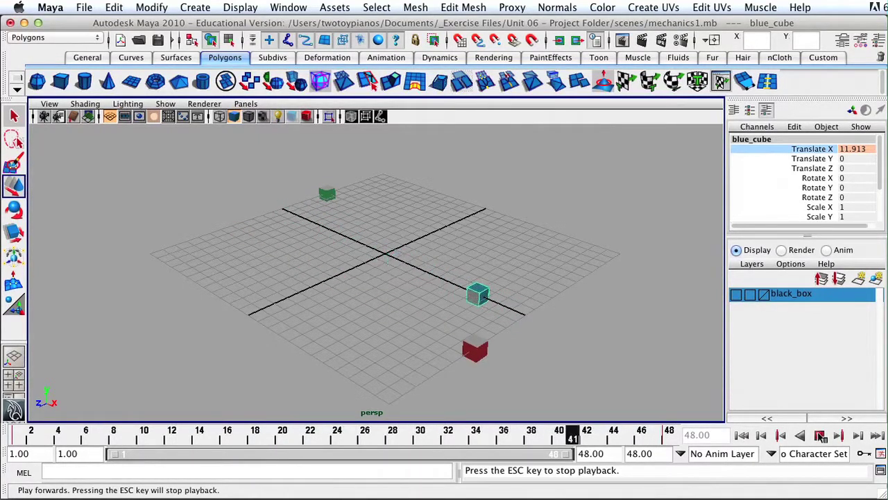
left_click(820, 435)
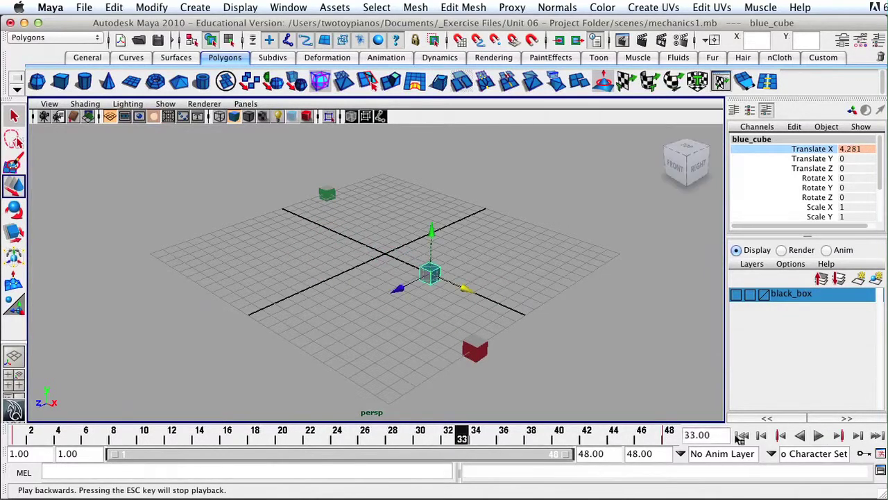
left_click(302, 441)
left_click_drag(302, 441, 16, 441)
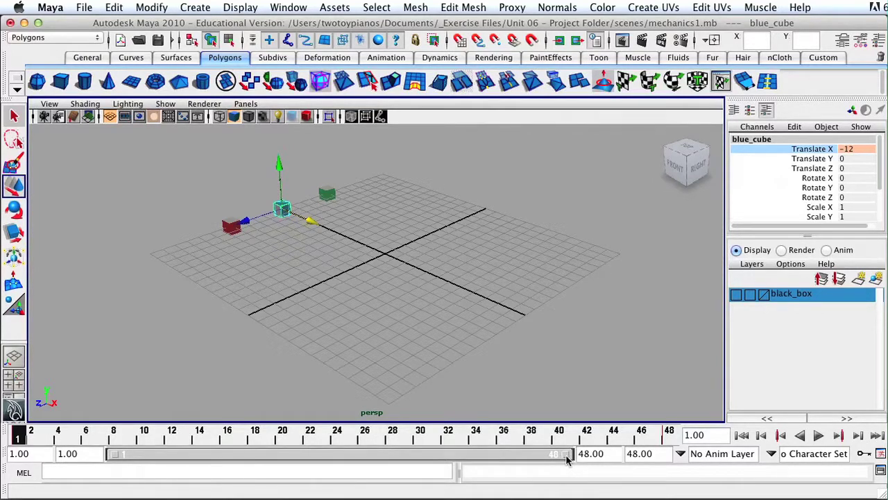
- Set the animation end time to 72 and extend the playback range to frame 72
left_click(654, 453)
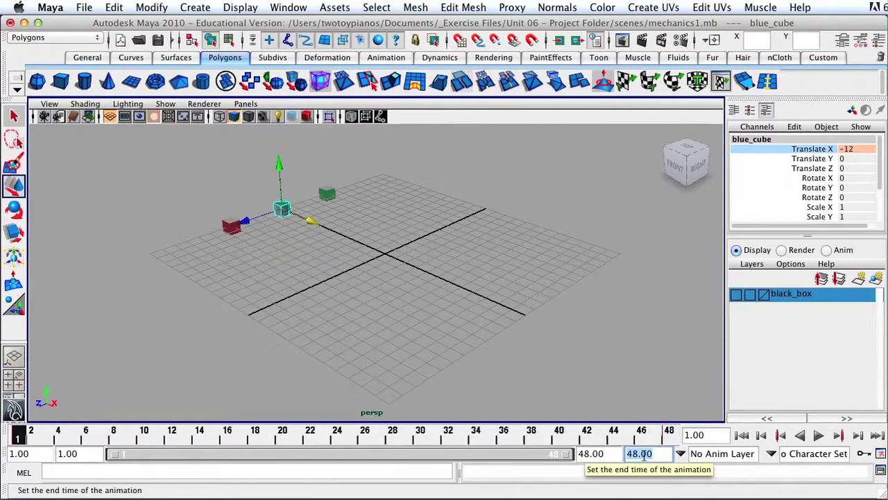
type("72")
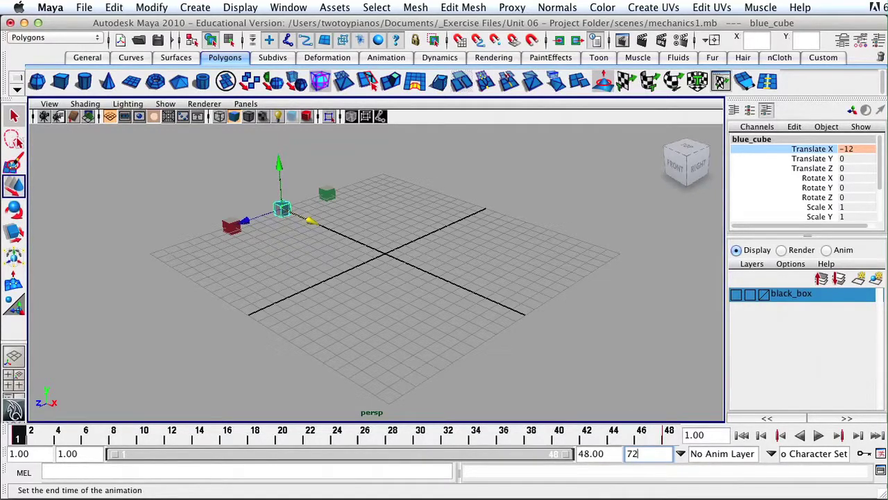
key("Return")
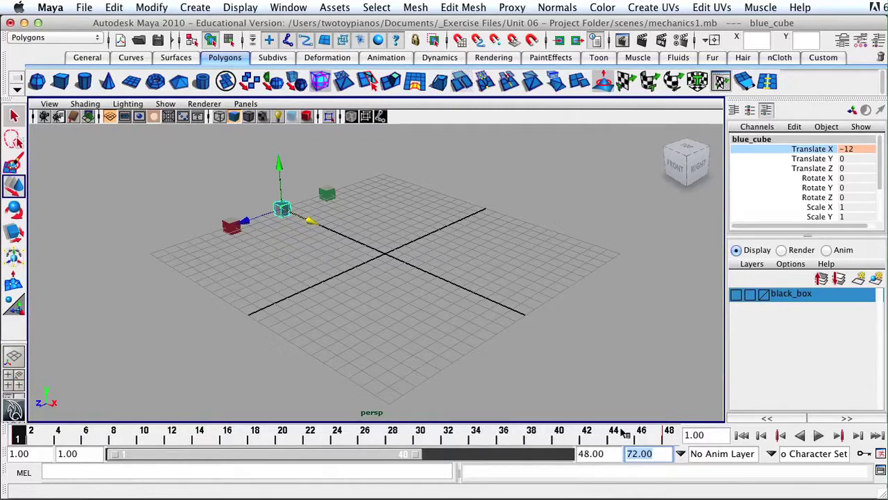
left_click_drag(415, 454, 573, 456)
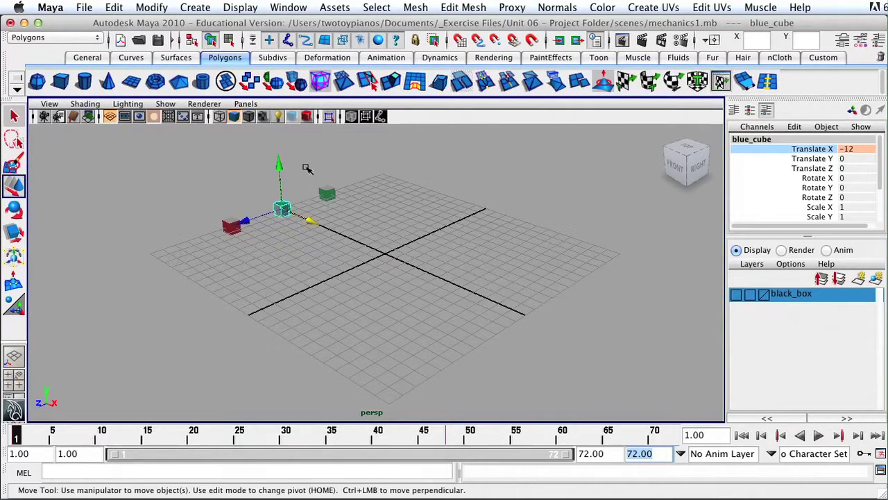
- Select the green cube and key its Translate X at -12 on frame 1
left_click_drag(326, 195, 352, 212)
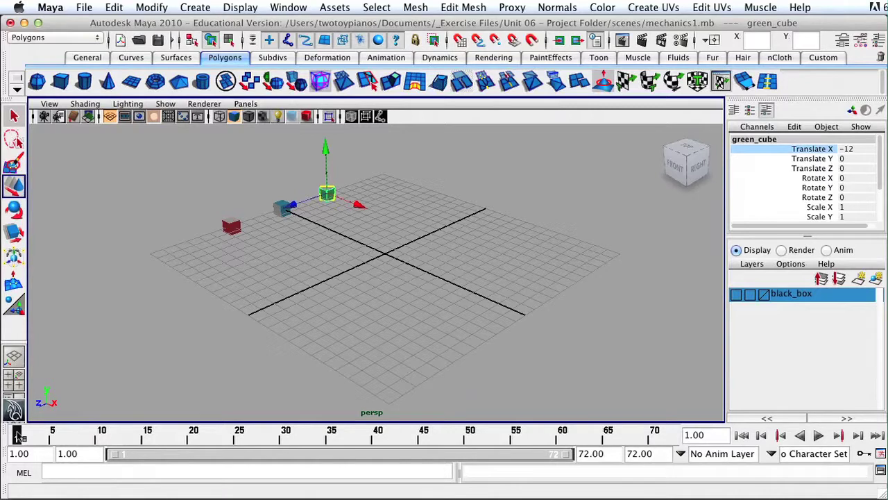
right_click(794, 152)
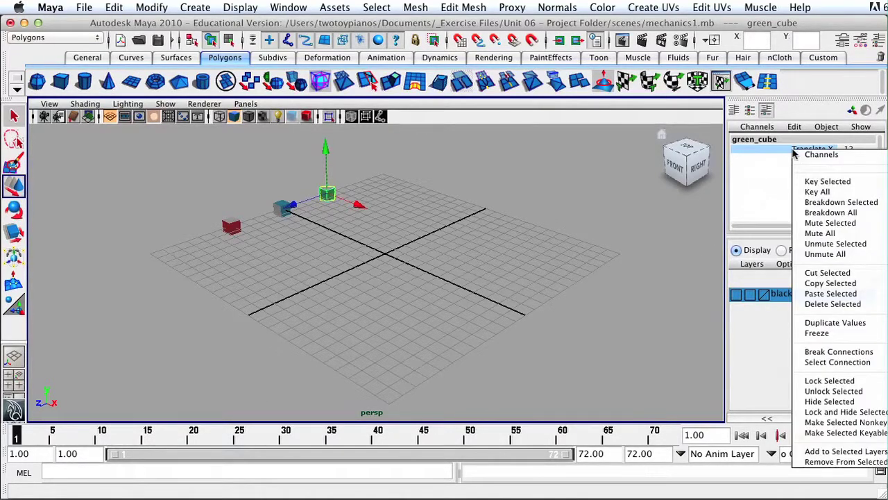
left_click(805, 181)
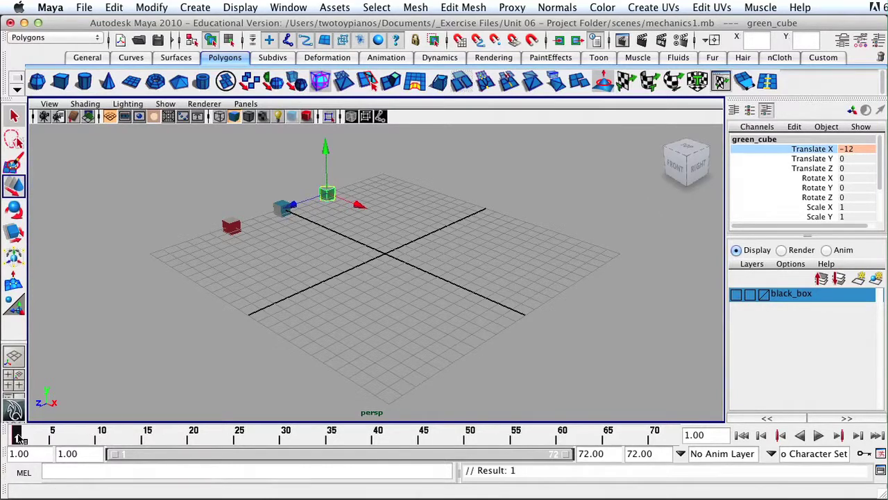
- At frame 72, move the green cube to Translate X 11.967, key it, and deselect
left_click_drag(16, 441, 672, 436)
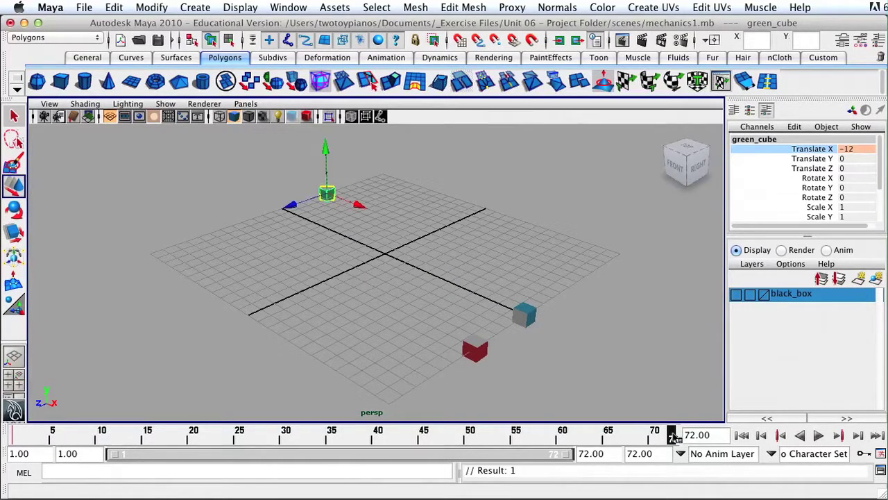
left_click_drag(355, 203, 607, 319)
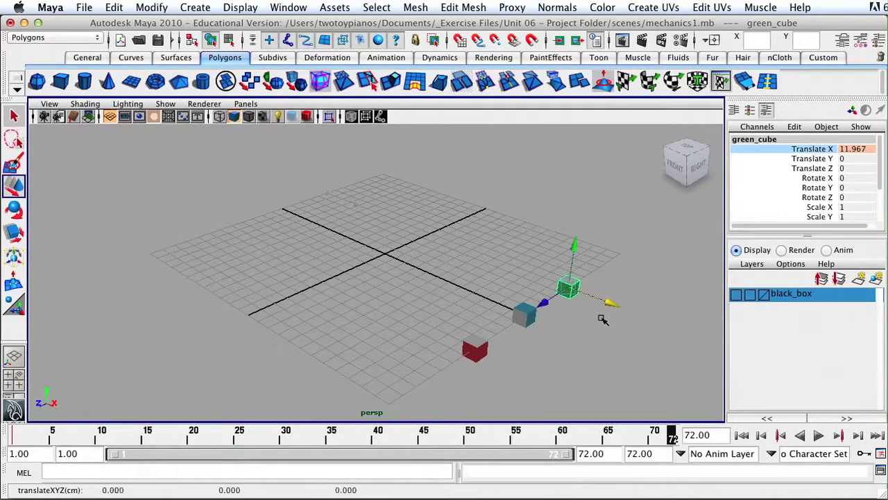
right_click(799, 154)
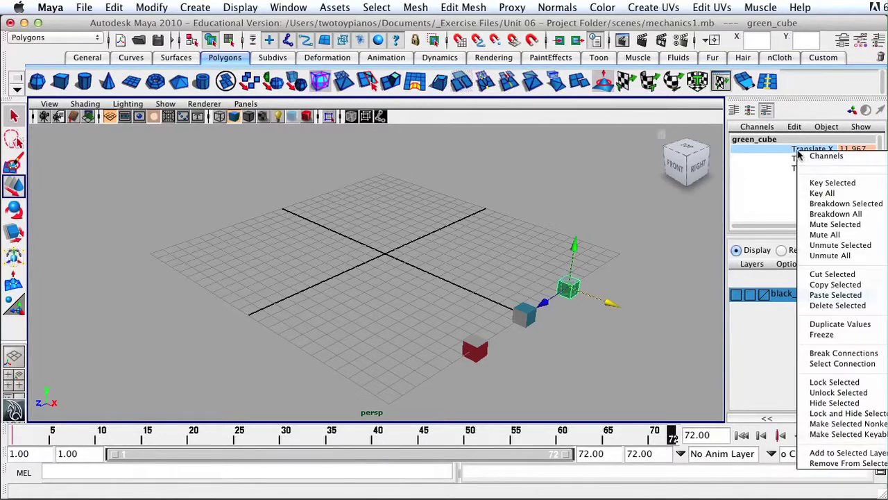
left_click(822, 183)
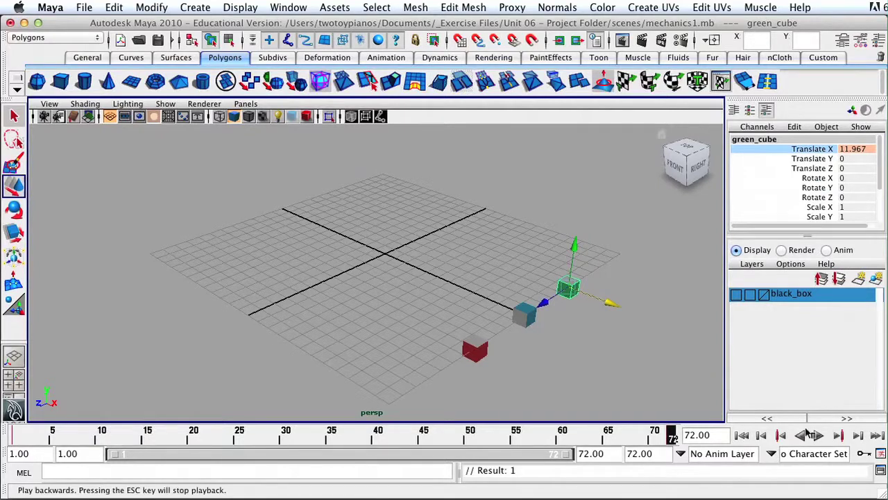
left_click(605, 387)
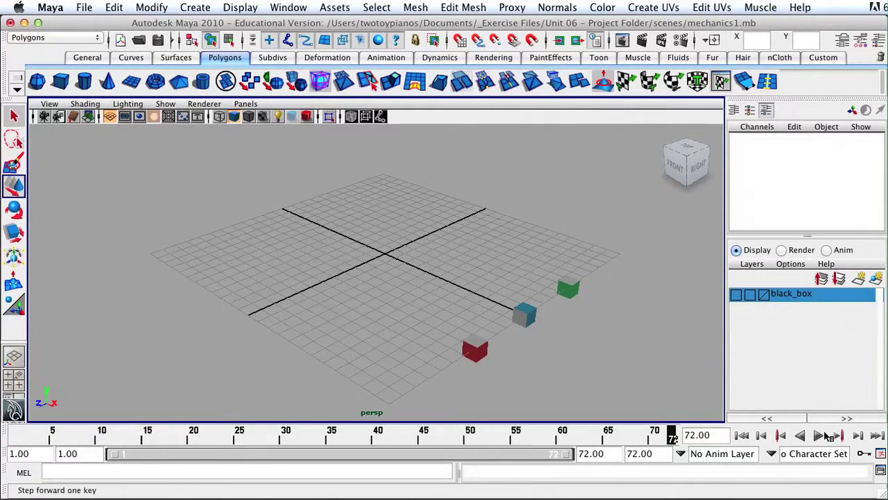
left_click(819, 436)
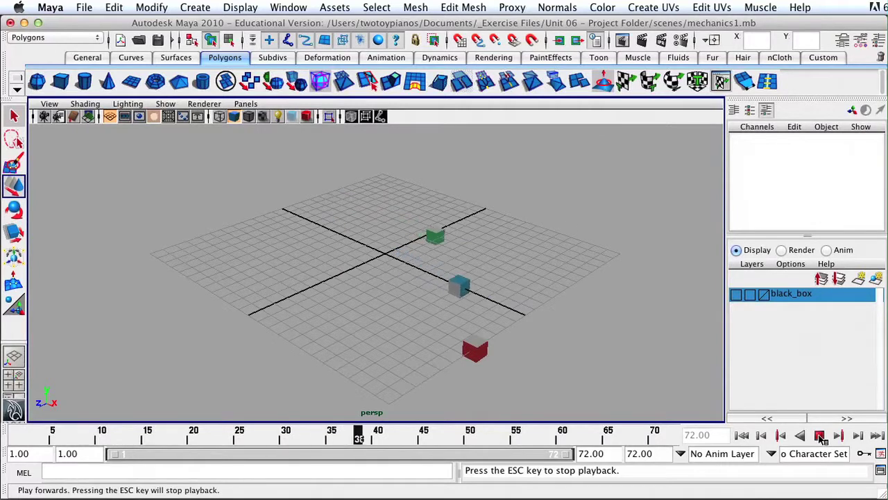
left_click(820, 435)
mouse_move(650, 435)
left_mouse_down()
mouse_move(5, 435)
mouse_move(670, 436)
mouse_move(7, 435)
mouse_move(548, 435)
mouse_move(687, 444)
left_mouse_up()
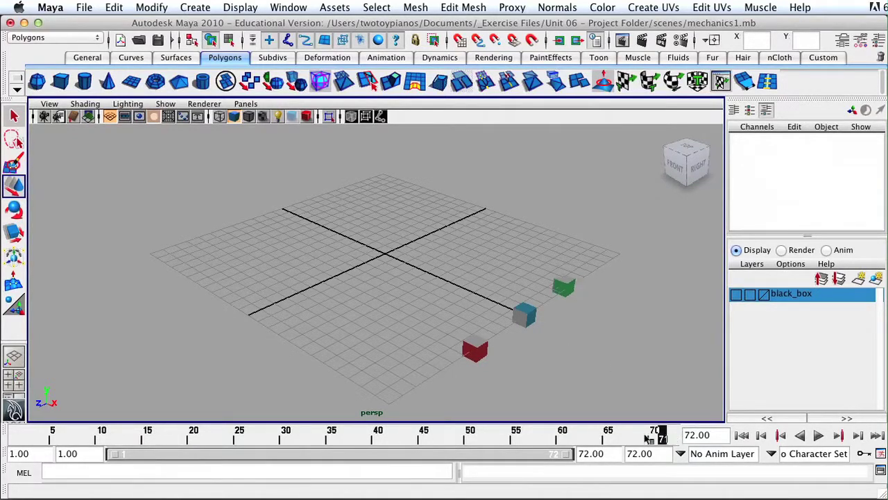
key("alt+shift+v")
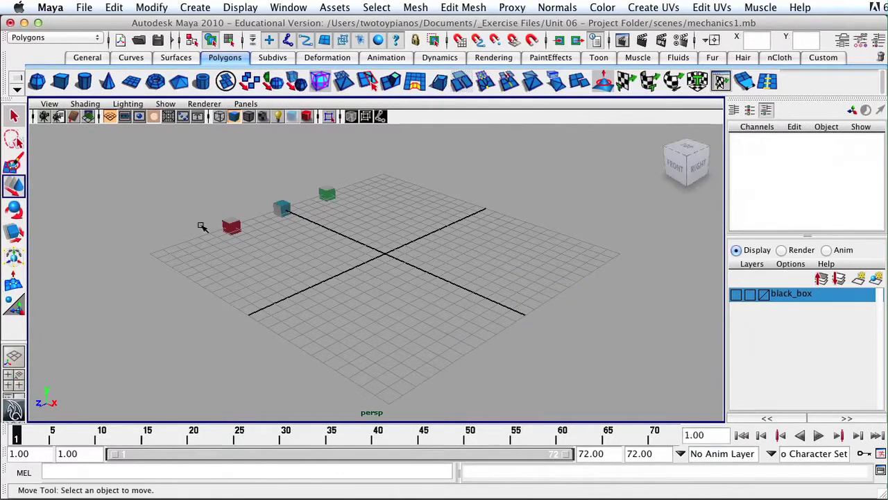
- Select the red cube, go to frame 48, and drag it back to Translate X -11.961
left_click(232, 227)
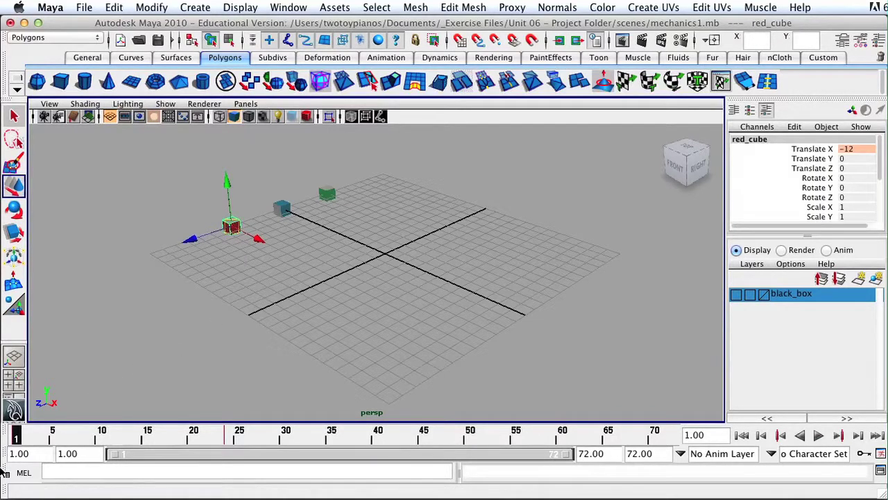
left_click_drag(223, 448, 236, 447)
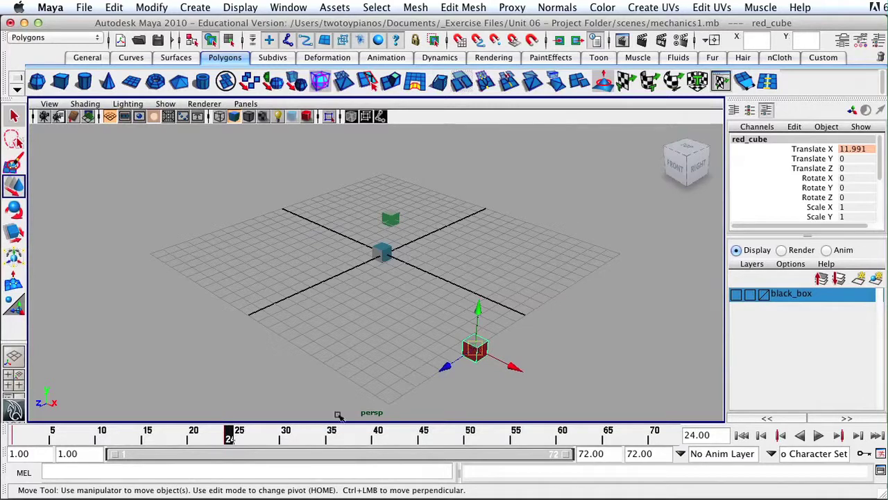
left_click_drag(232, 436, 449, 457)
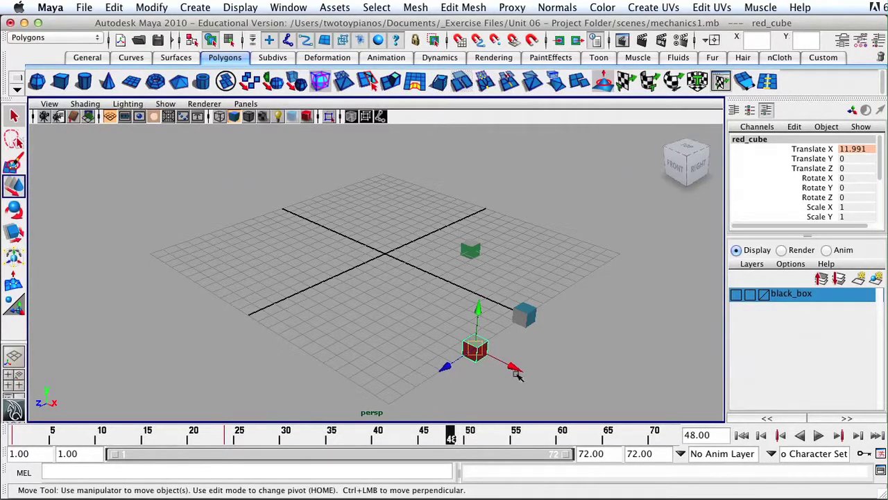
left_click_drag(516, 368, 237, 266)
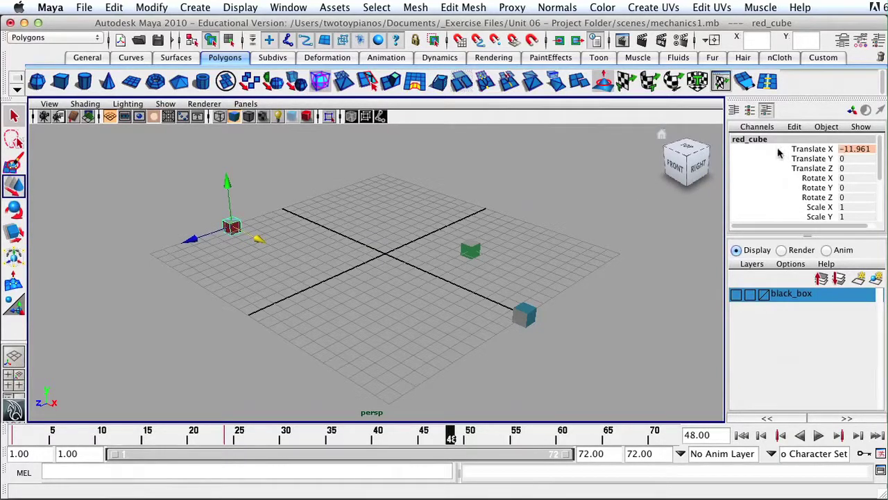
- Key the red cube's Translate X at -11.961 on frame 48
left_click(800, 152)
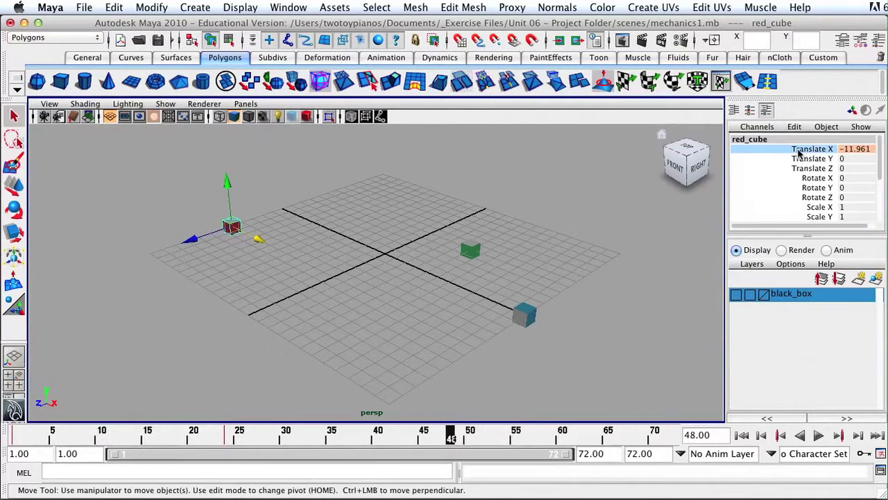
right_click(799, 150)
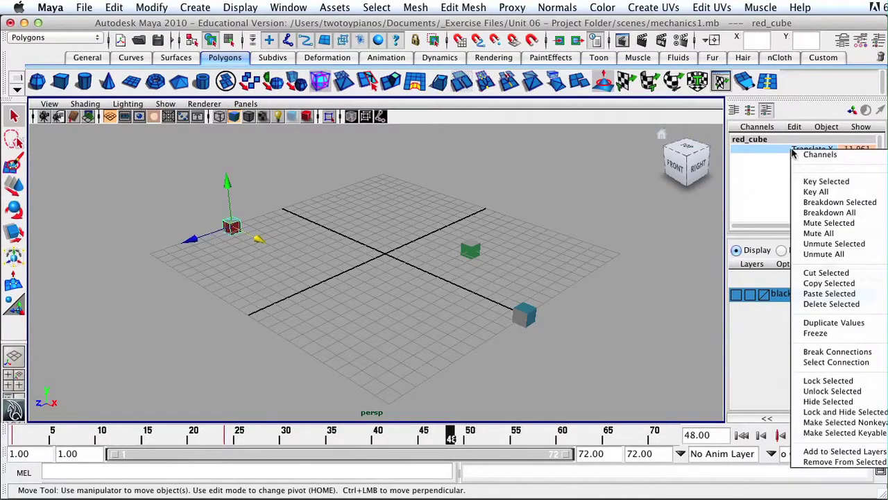
left_click(811, 181)
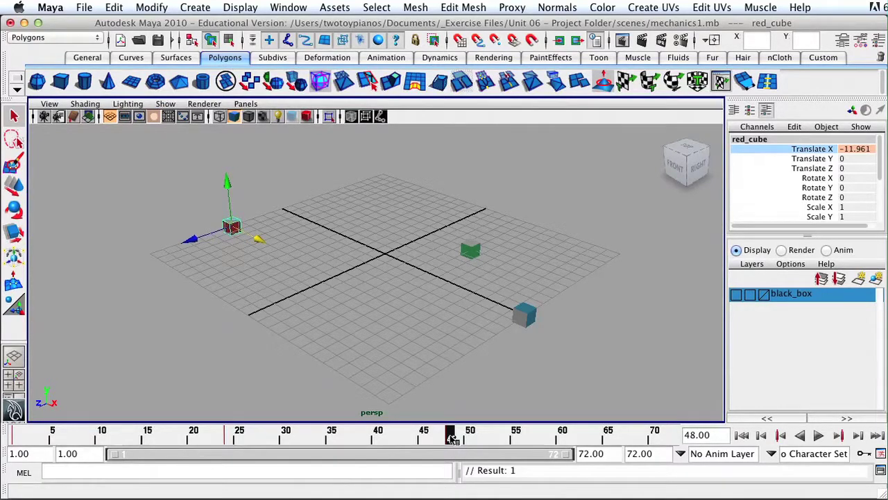
- At frame 72, move the red cube right to X 12.021 and key Translate X
left_click_drag(451, 439, 673, 439)
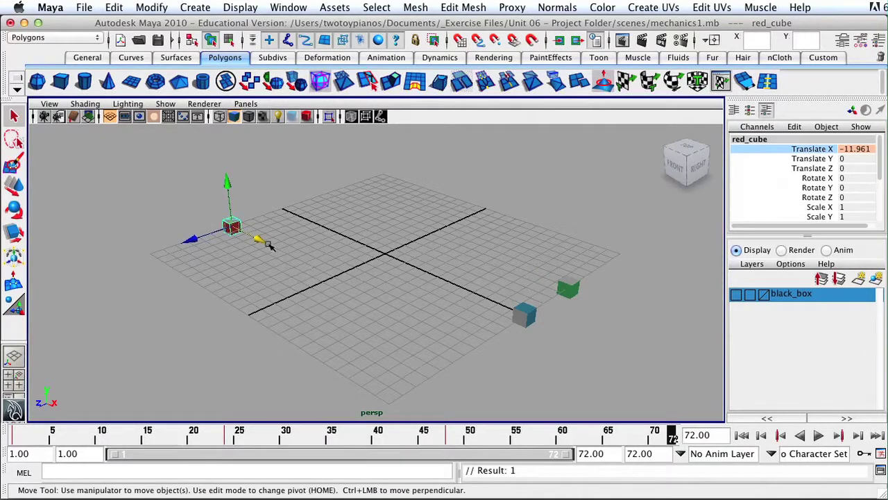
left_click_drag(256, 238, 518, 380)
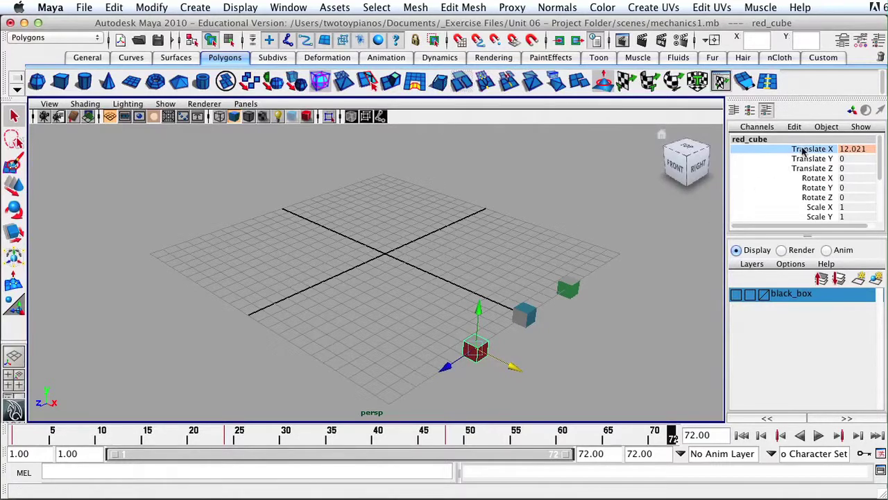
right_click_drag(798, 153, 810, 184)
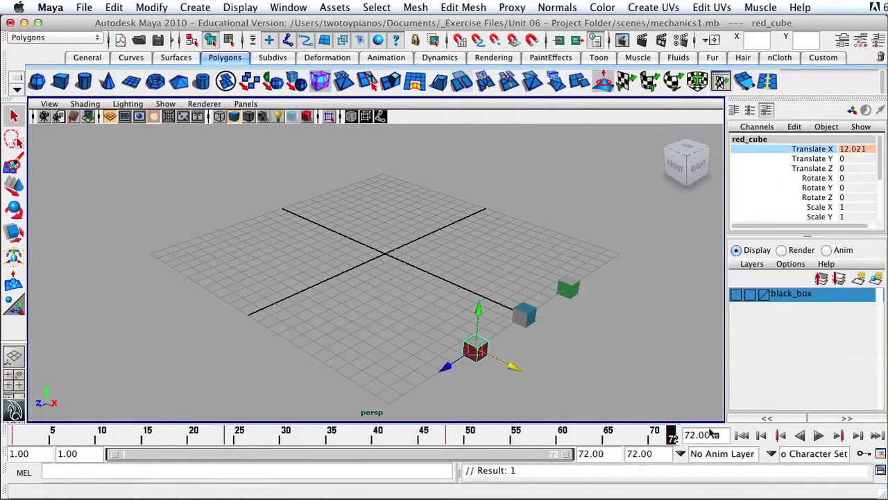
- Play back the red cube's slide, then stop and rewind to frame 1
left_click(818, 435)
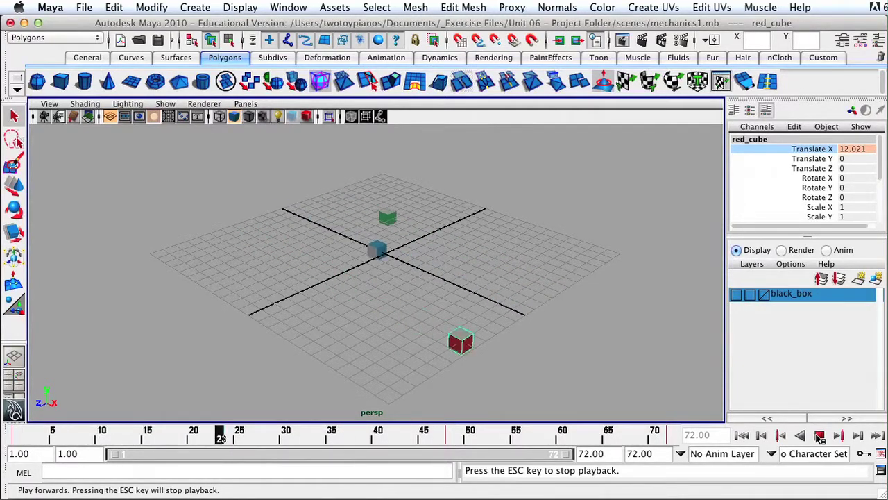
key("Escape")
left_click_drag(486, 437, 15, 437)
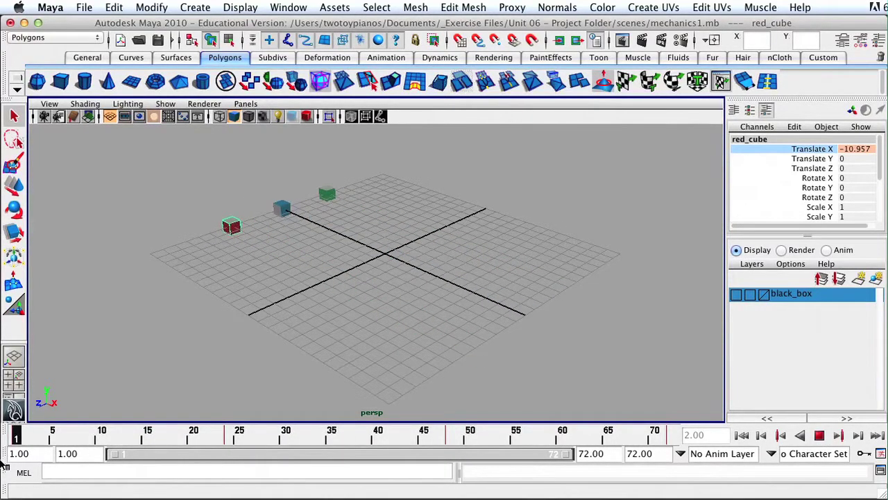
- Select the blue cube and scrub to frame 48, where its Translate X is 11.913
left_click(281, 208)
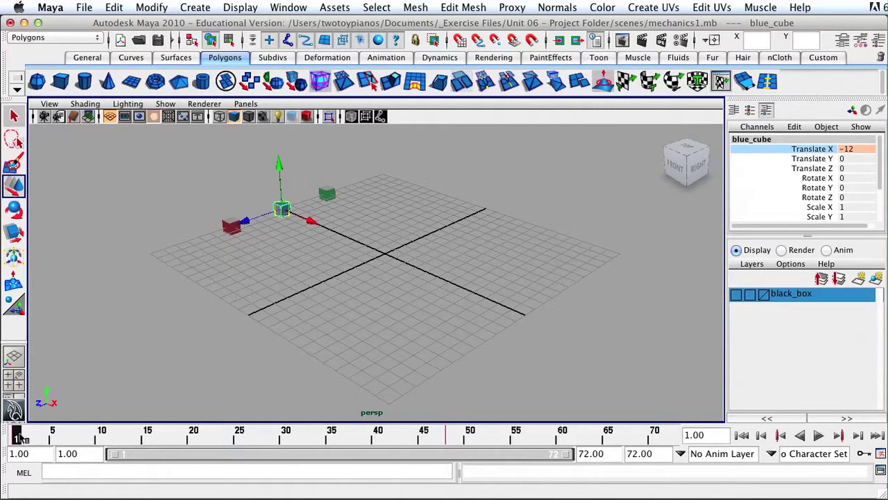
key("alt+v")
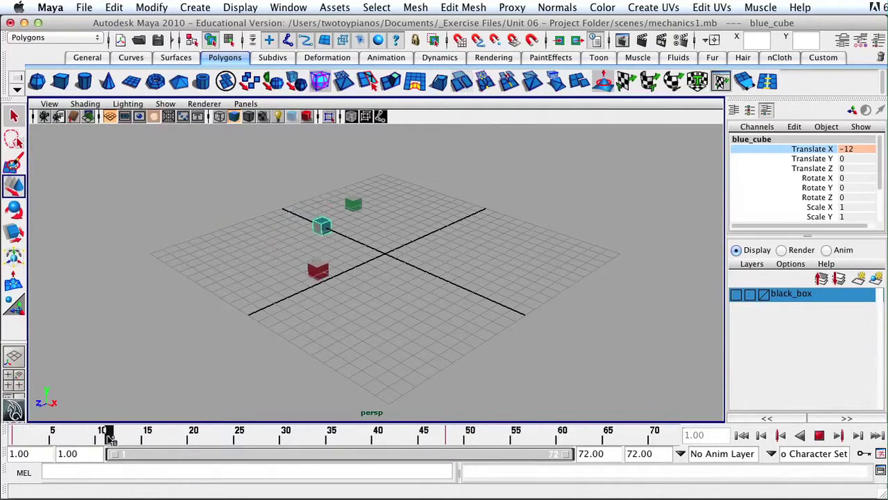
mouse_move(224, 442)
left_mouse_down()
mouse_move(418, 440)
mouse_move(451, 450)
left_mouse_up()
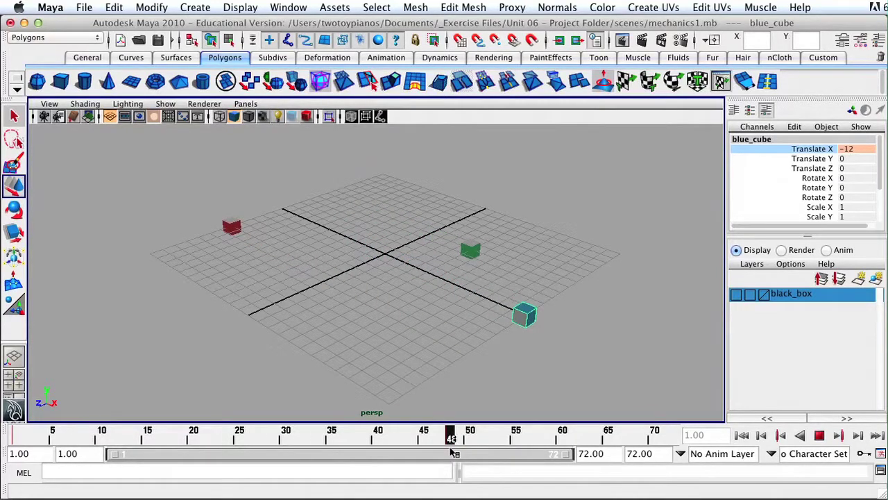
mouse_move(451, 452)
left_mouse_down()
mouse_move(521, 442)
mouse_move(750, 438)
mouse_move(451, 438)
left_mouse_up()
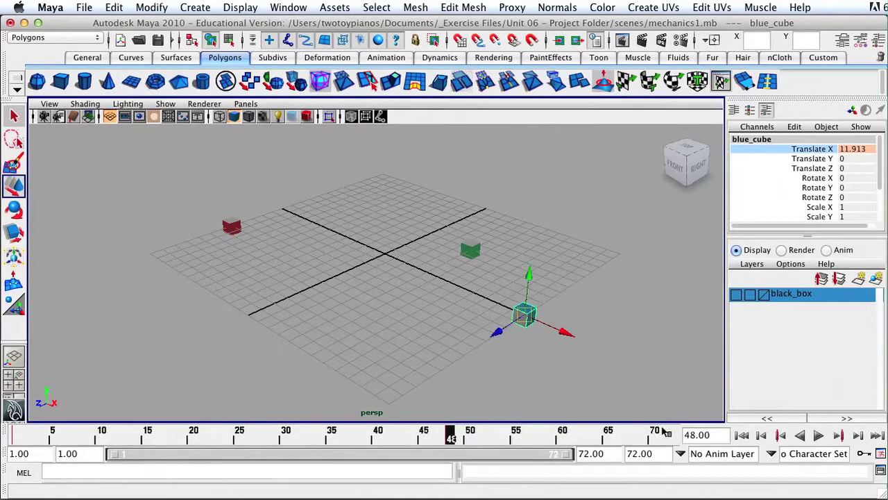
- At frame 72, move the blue cube to X 0.044, key Translate X, and play the result
left_click_drag(451, 440, 672, 439)
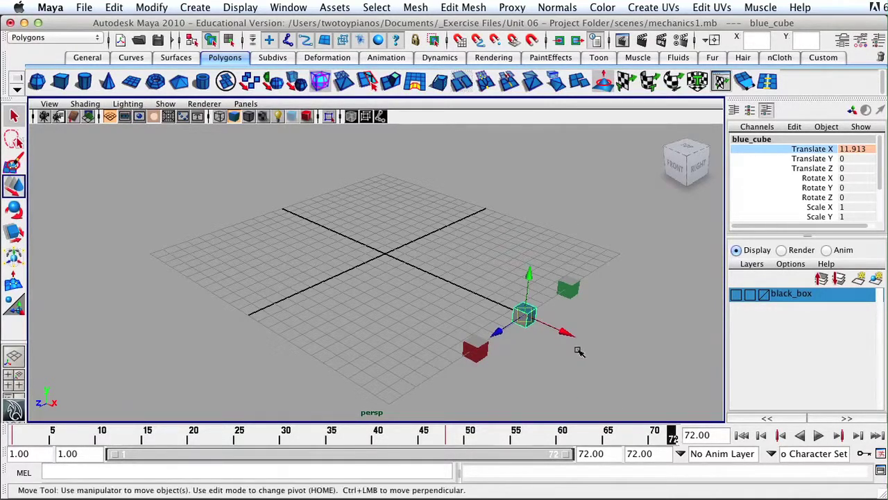
left_click_drag(546, 326, 413, 273)
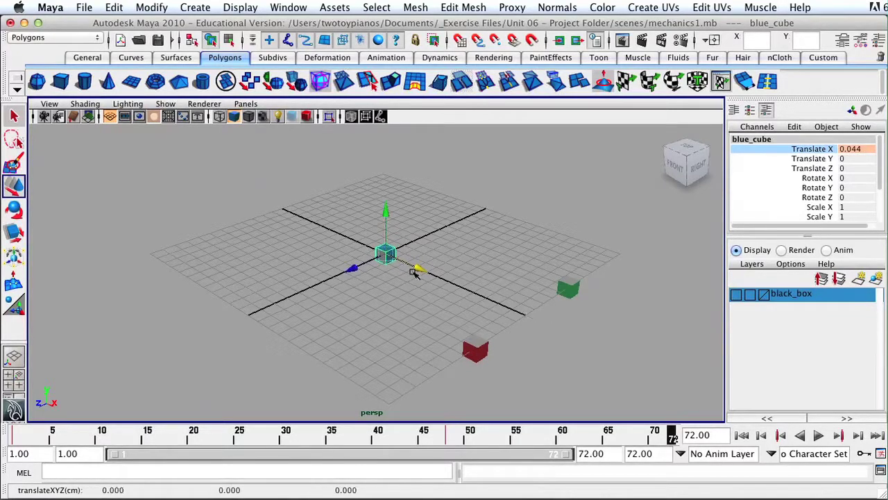
right_click(798, 153)
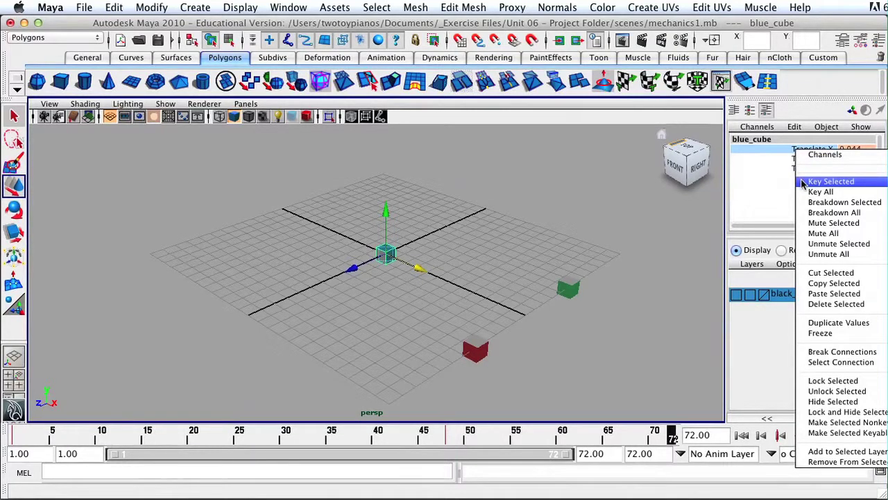
left_click(803, 182)
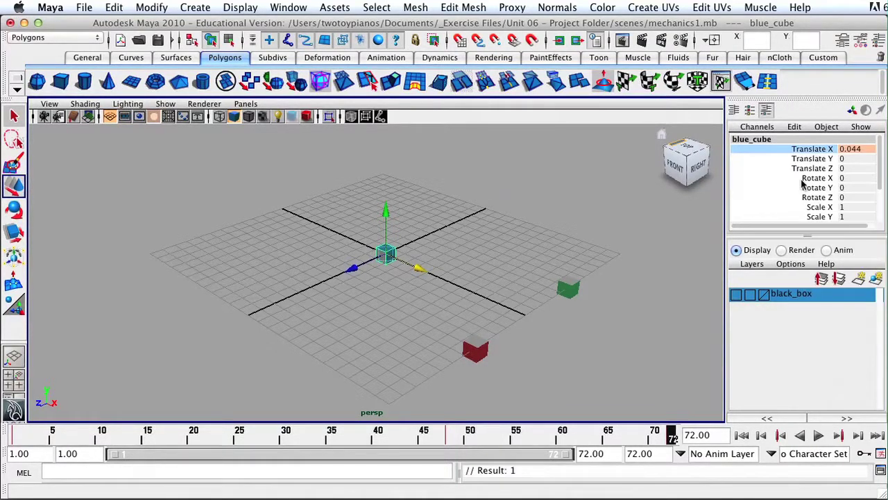
left_click(819, 435)
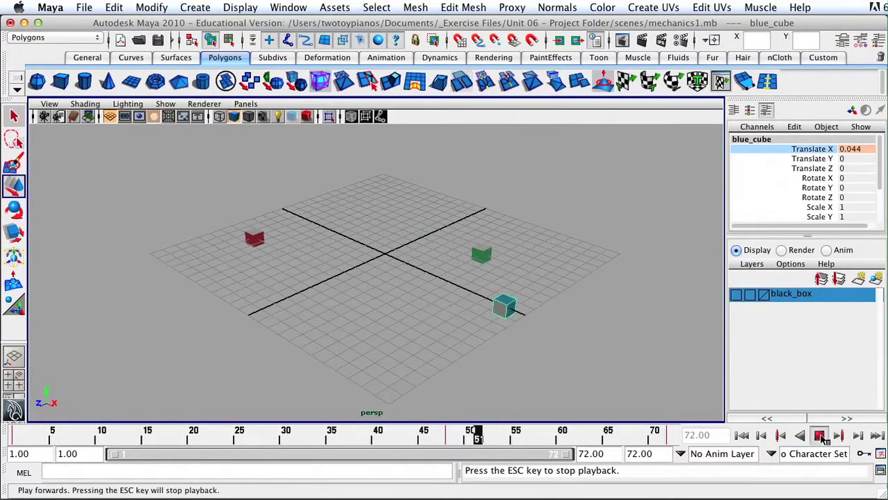
- Stop playback and rewind the timeline to frame 1
left_click(489, 436)
left_click_drag(490, 436, 15, 434)
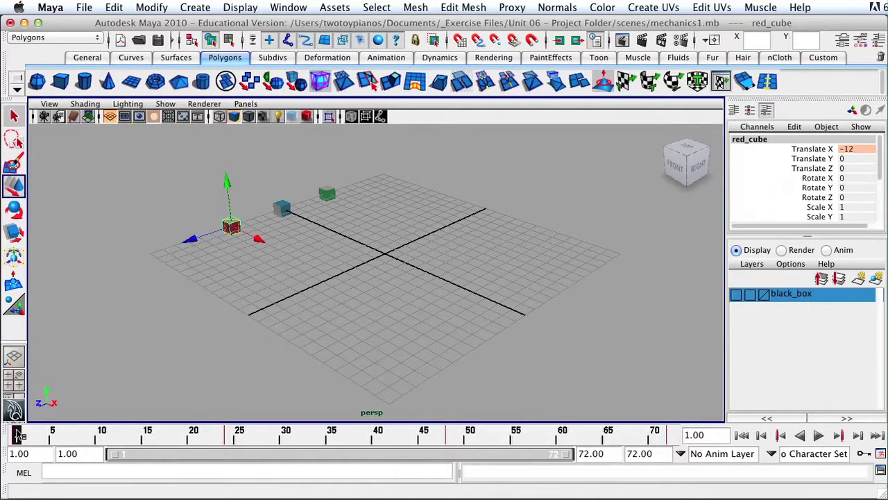
- Key the red cube's Rotate X at 0 on frame 1
left_click(819, 179)
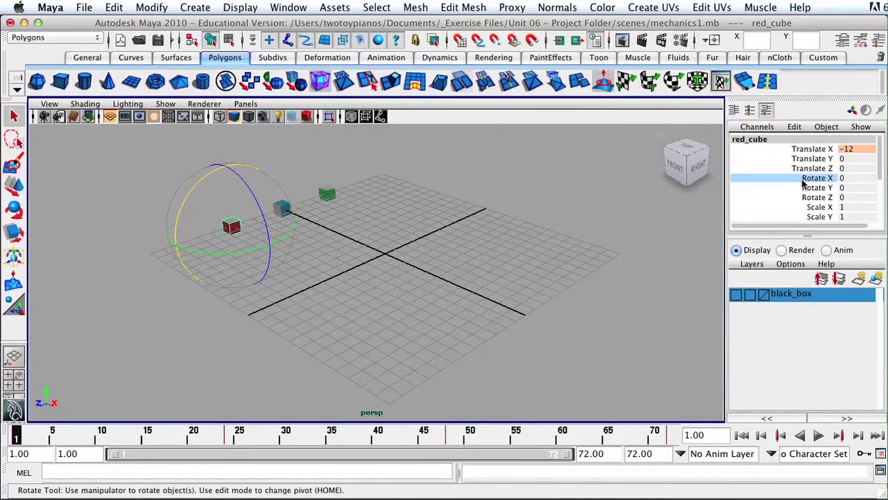
right_click(803, 181)
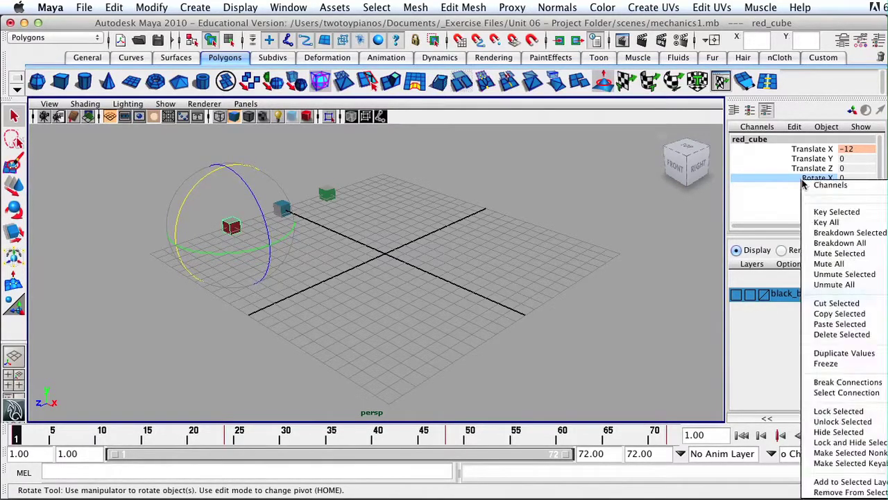
left_click(836, 212)
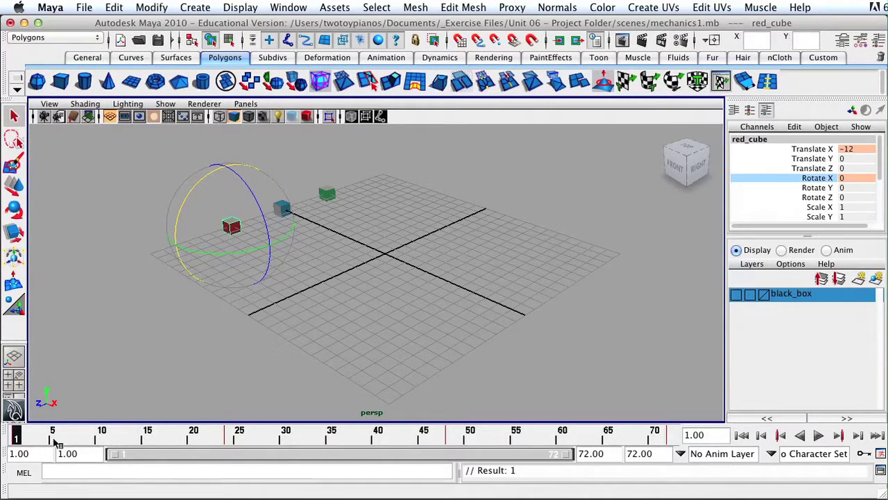
- Scrub to frame 72 and back to frame 1, then switch to the Rotate tool
mouse_move(18, 438)
left_mouse_down()
mouse_move(232, 458)
mouse_move(221, 441)
mouse_move(451, 444)
left_mouse_up()
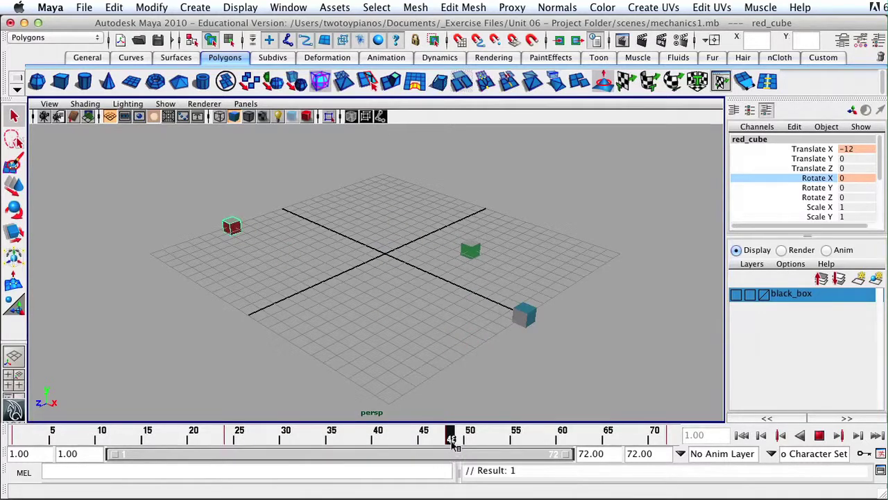
left_click_drag(452, 445, 681, 442)
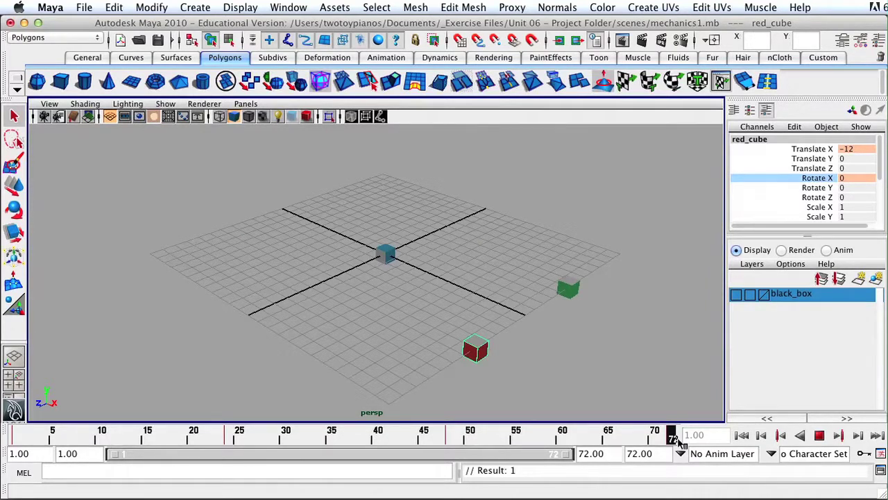
left_click_drag(680, 442, 15, 439)
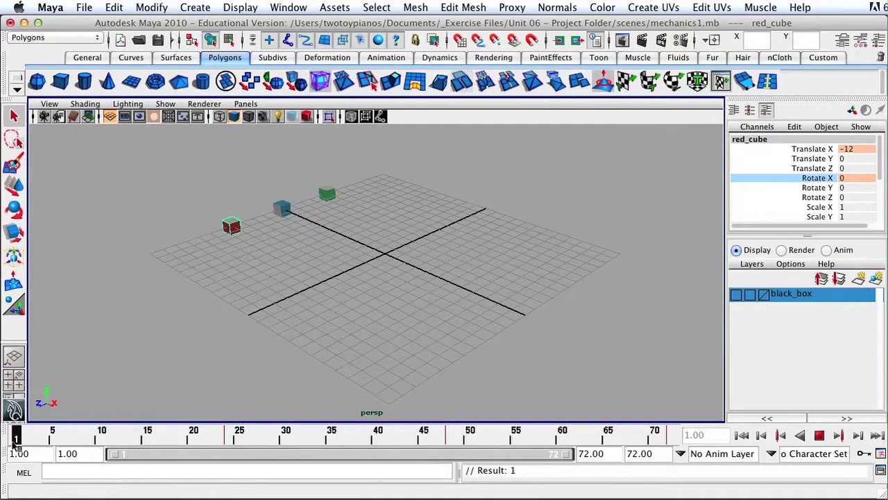
key("e")
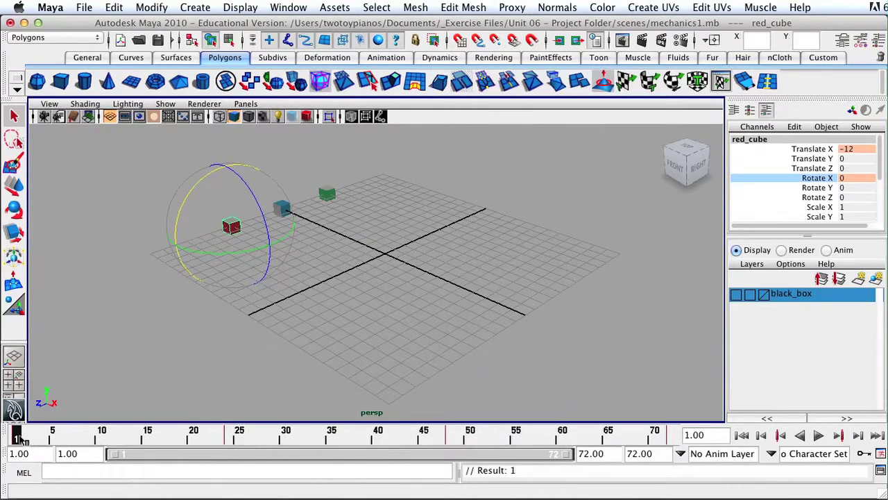
- At frame 72, set the red cube's Rotate X to 1080, key it, and play the spin
key("alt+v")
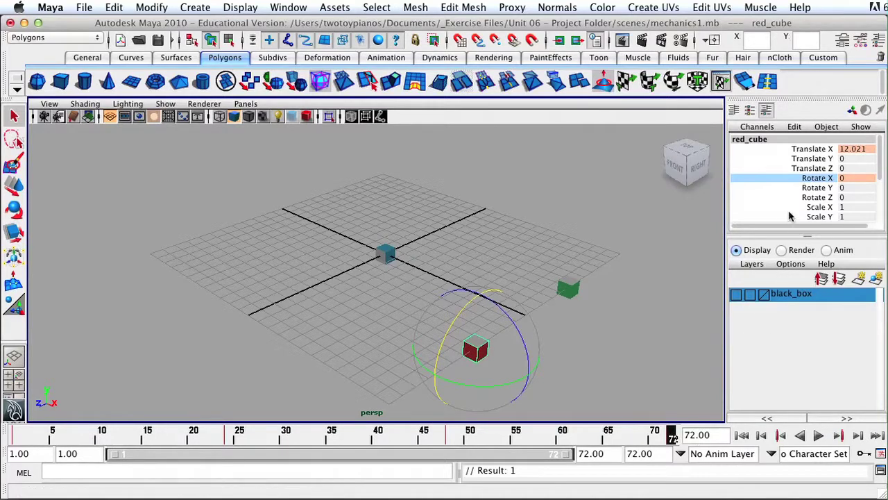
left_click(848, 178)
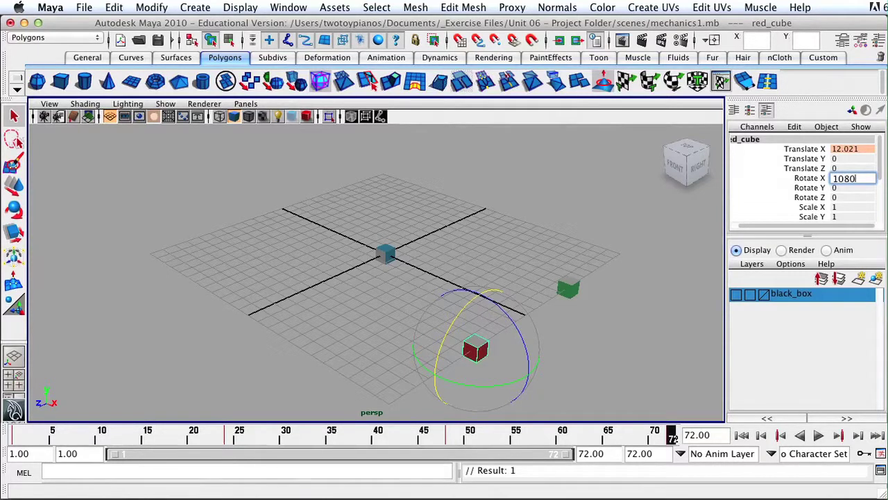
key("Return")
left_click(812, 179)
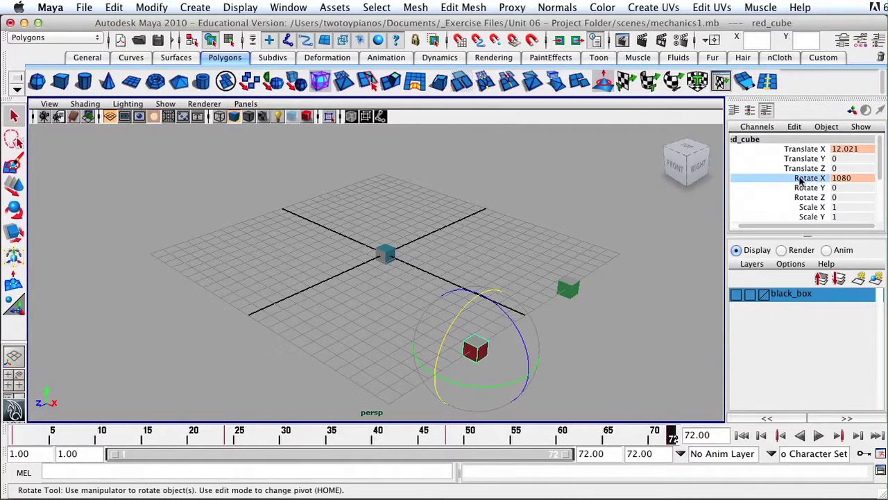
right_click(799, 180)
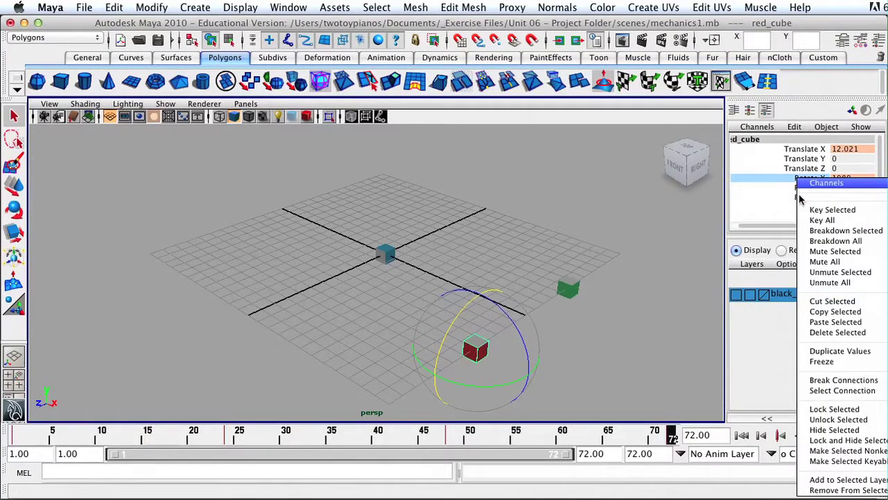
left_click(826, 209)
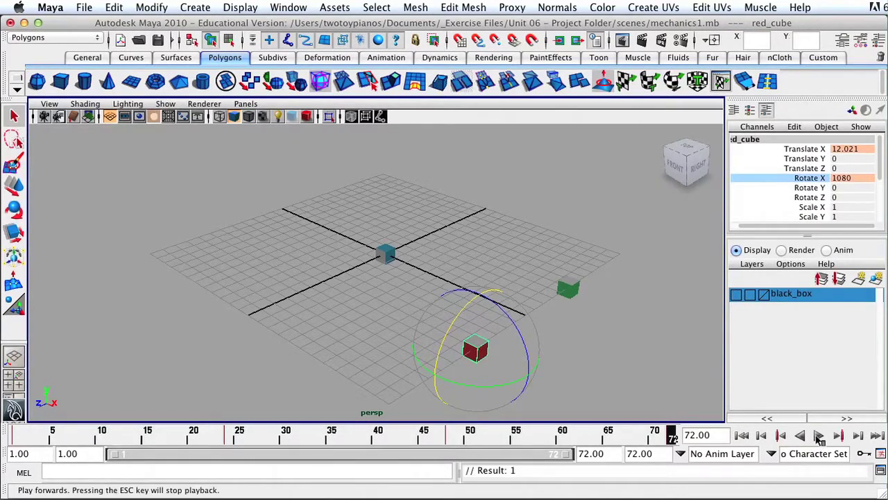
left_click(819, 435)
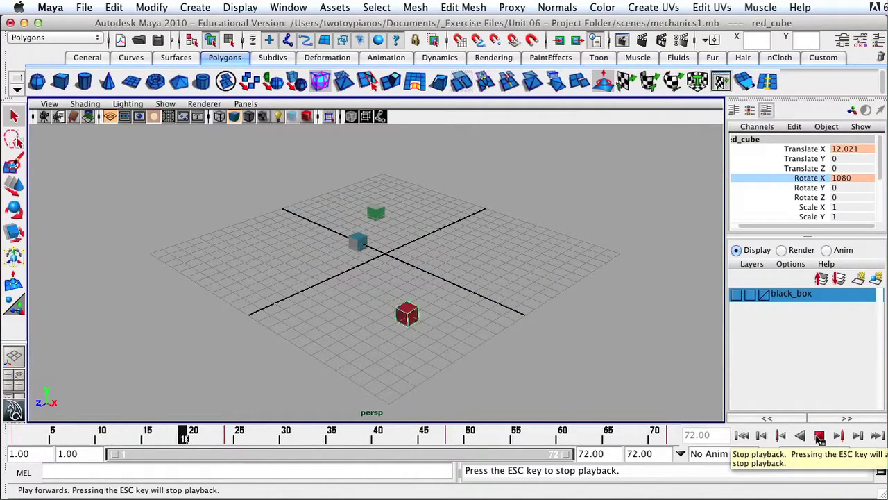
- Stop playback, rewind to frame 1, and marquee-select the blue cube
left_click(820, 435)
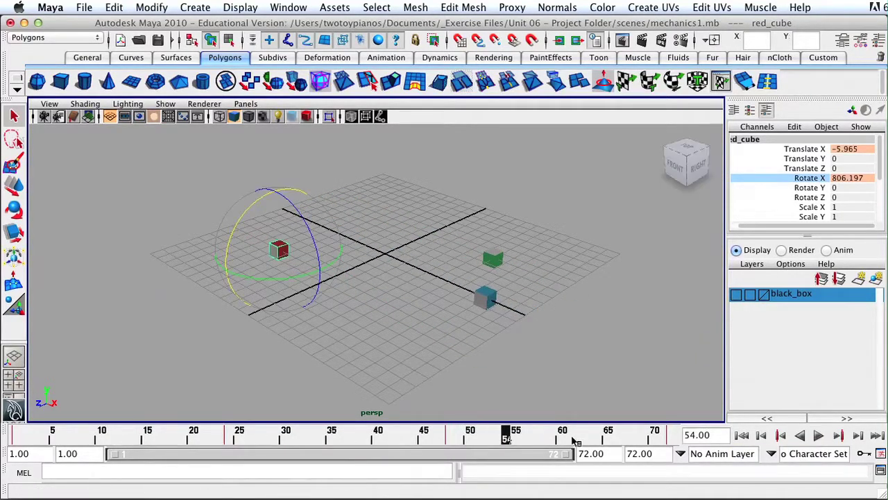
left_click_drag(516, 438, 13, 437)
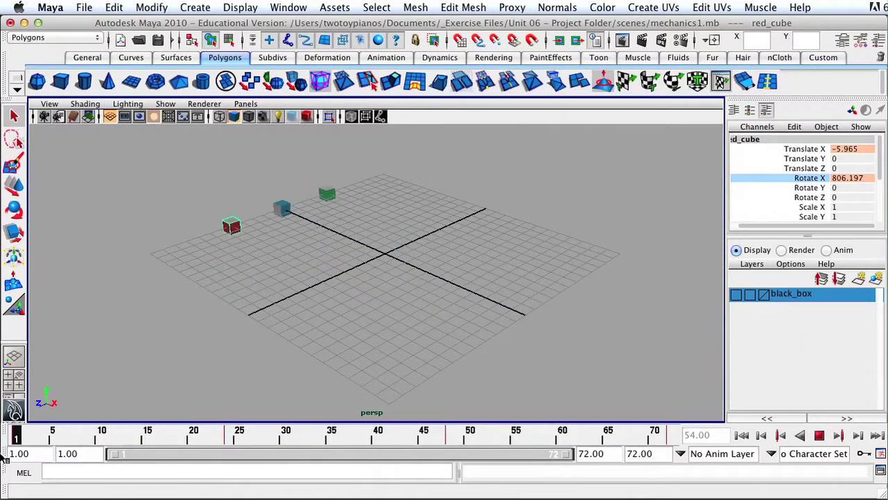
key("q")
left_click_drag(300, 184, 271, 241)
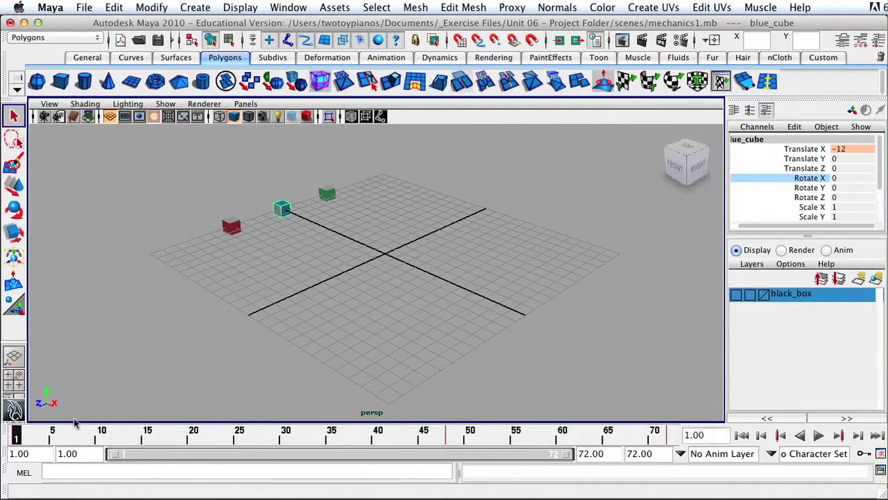
- Key the blue cube's Rotate Y at 0 on frame 1
left_click(811, 188)
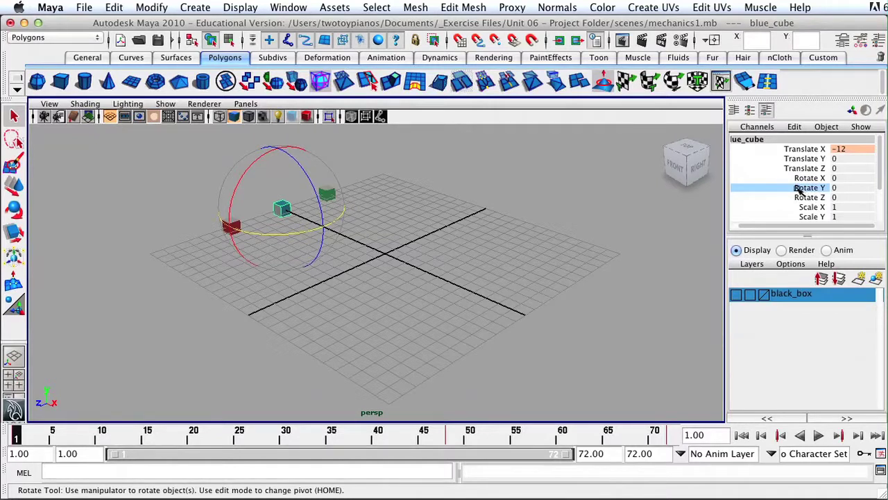
right_click(797, 188)
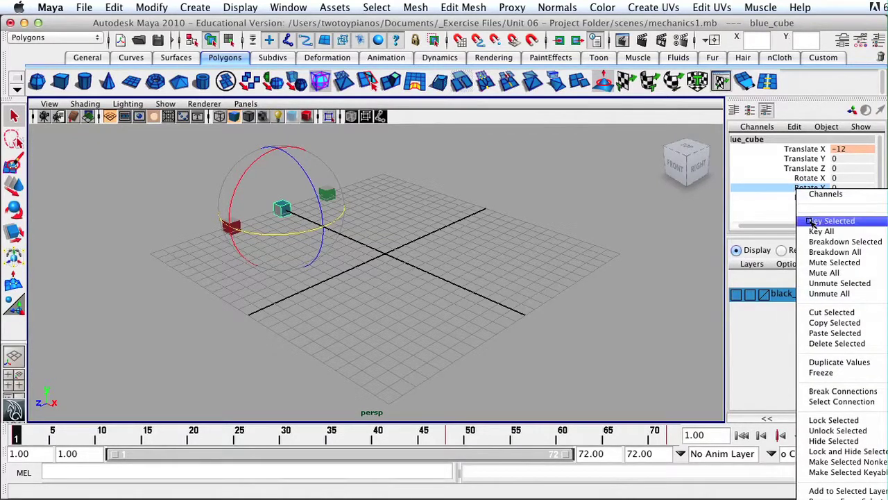
left_click(812, 221)
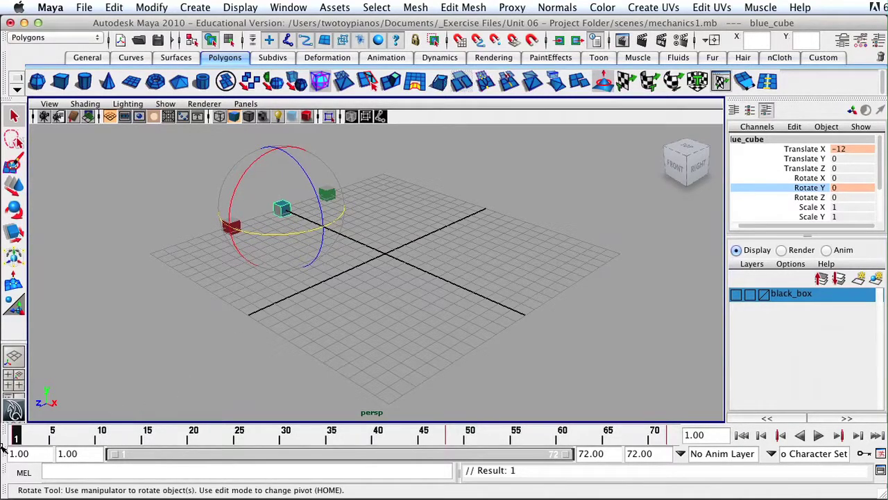
- At frame 72, enter 270 for the blue cube's Rotate Y, key it, and play the animation
key("alt+v")
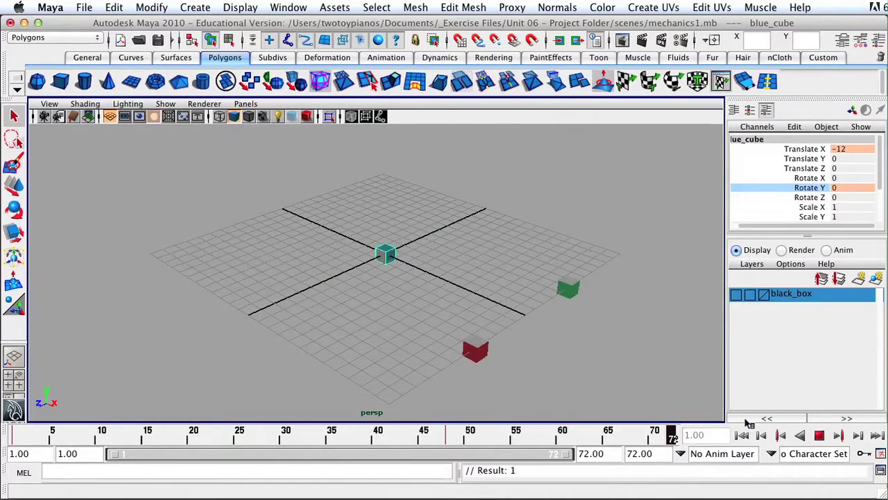
key("alt+v")
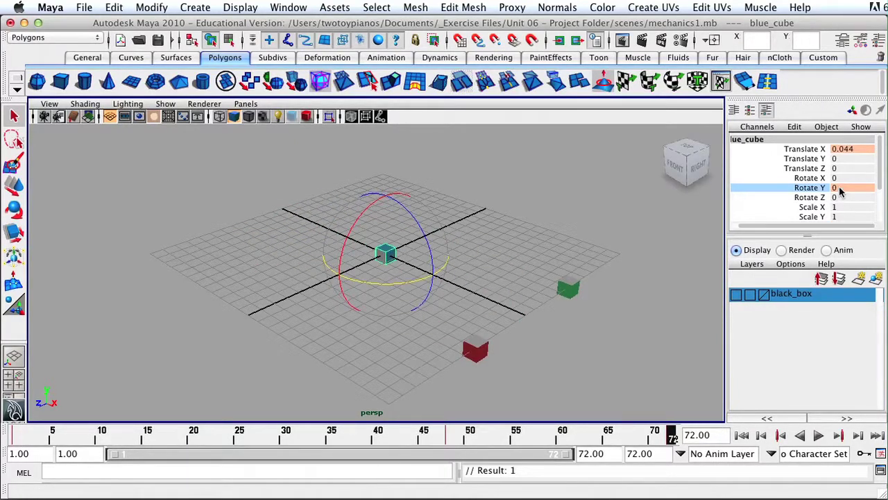
double_click(838, 188)
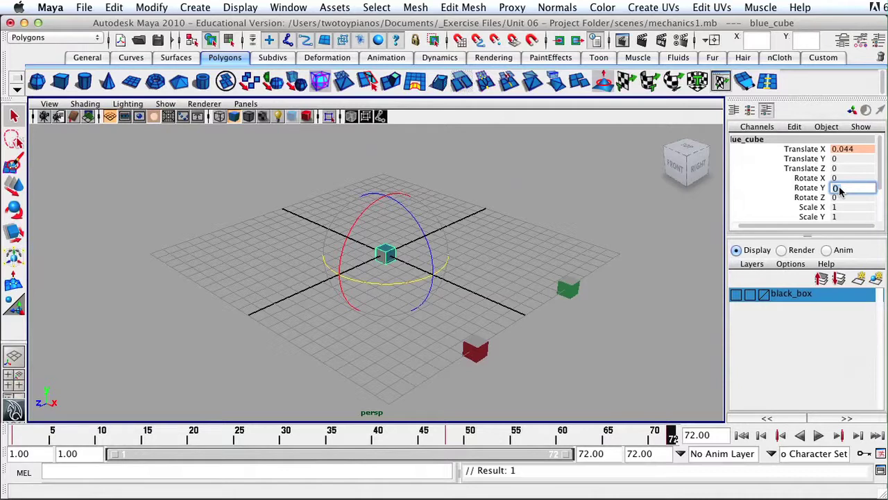
type("270")
key("Return")
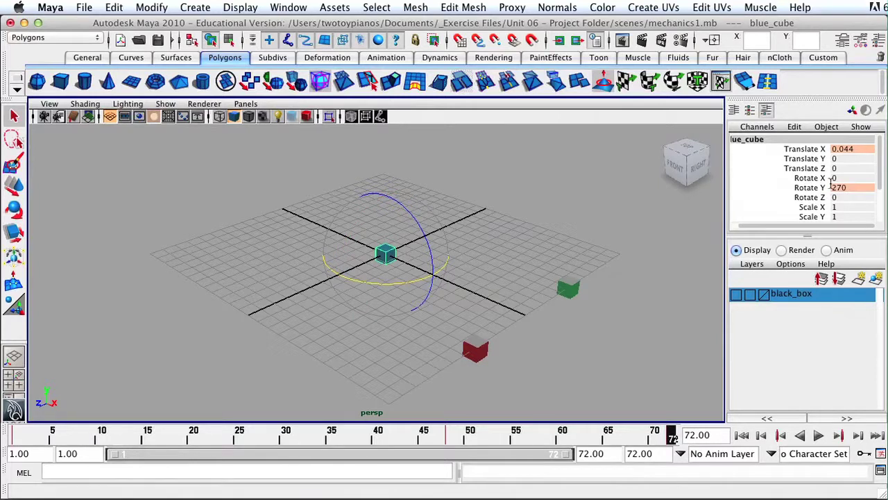
left_click(798, 190)
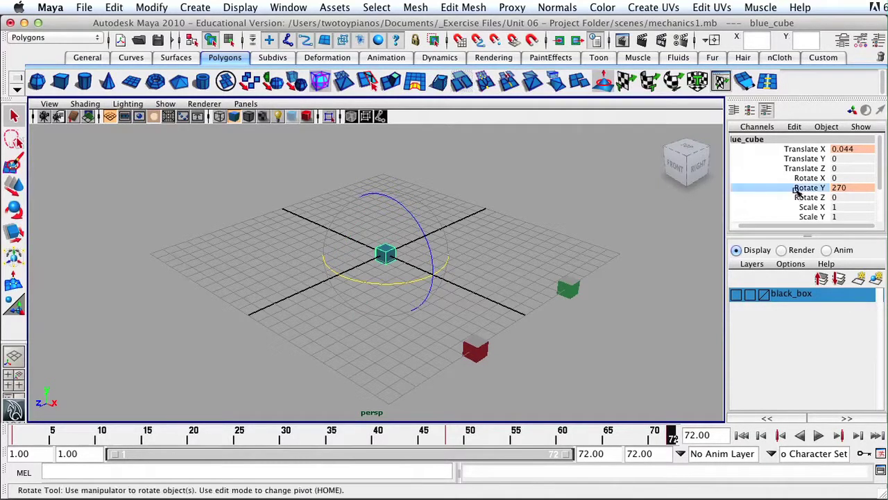
right_click(798, 190)
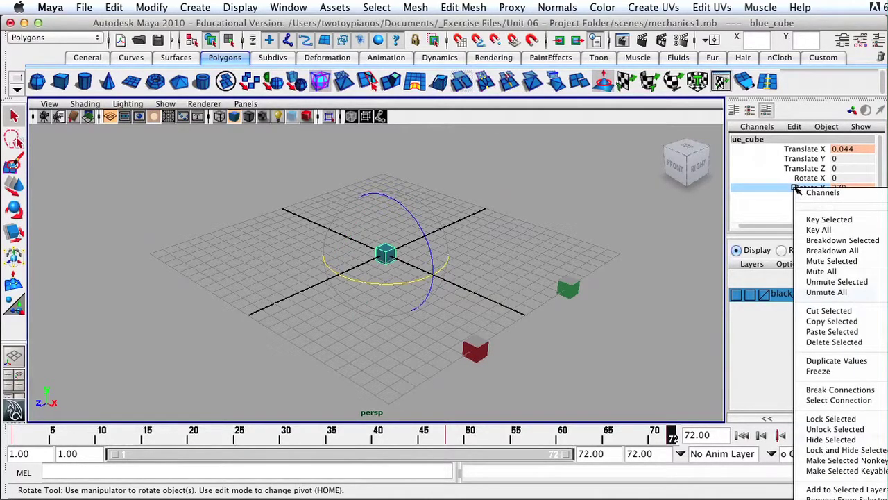
left_click(814, 220)
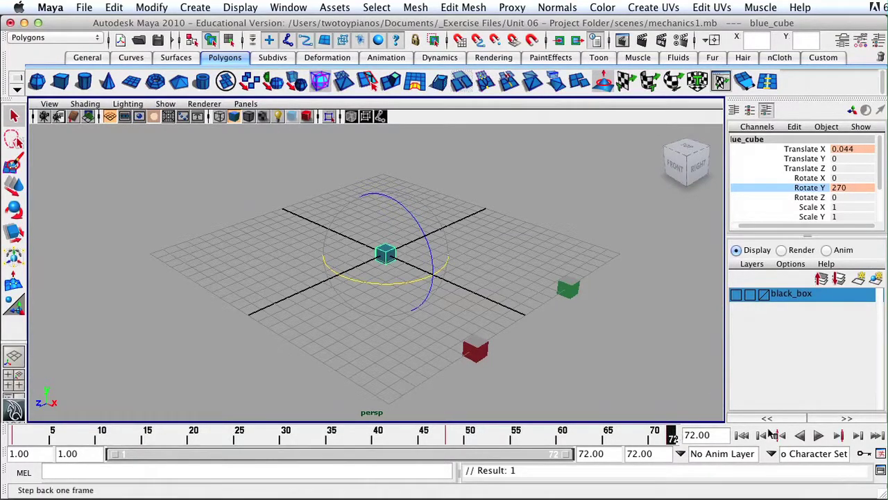
left_click(819, 435)
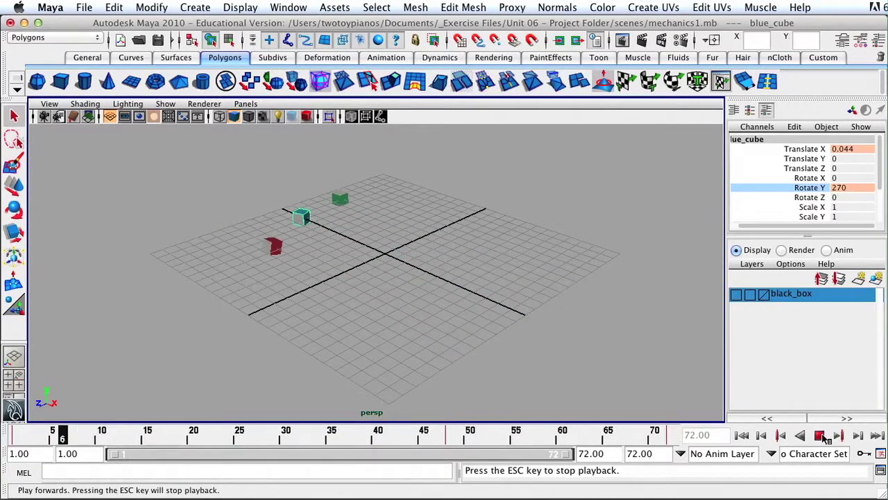
- Stop playback, rewind to frame 1, and select the green cube at the back
left_click(819, 436)
left_click_drag(397, 435, 4, 444)
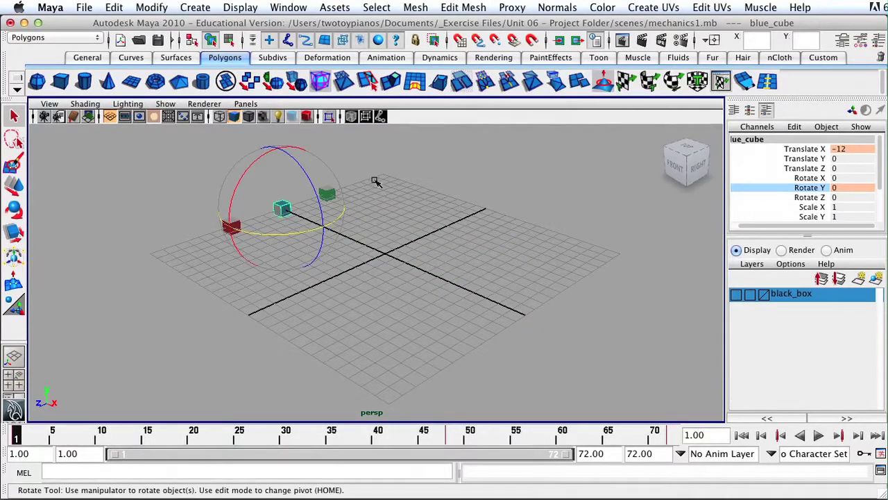
left_click_drag(305, 209, 306, 211)
key("q")
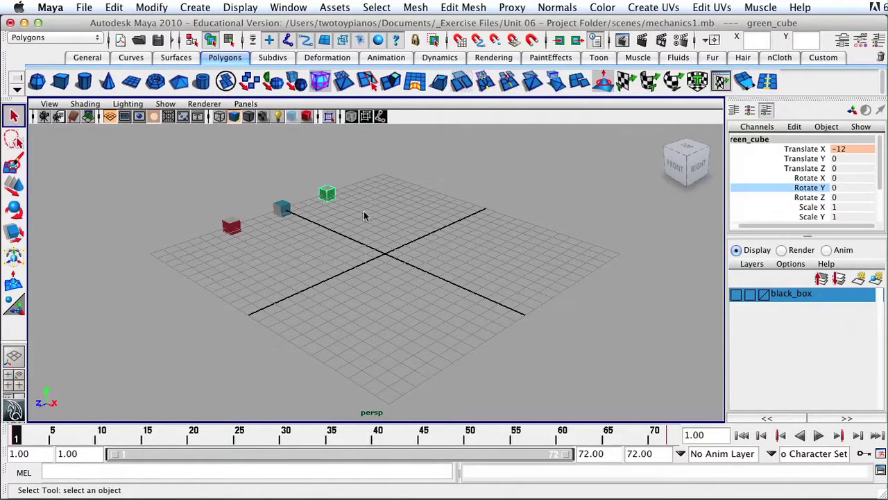
- Key the green cube's Rotate Z at 0 on frame 1
left_click(809, 198)
key("e")
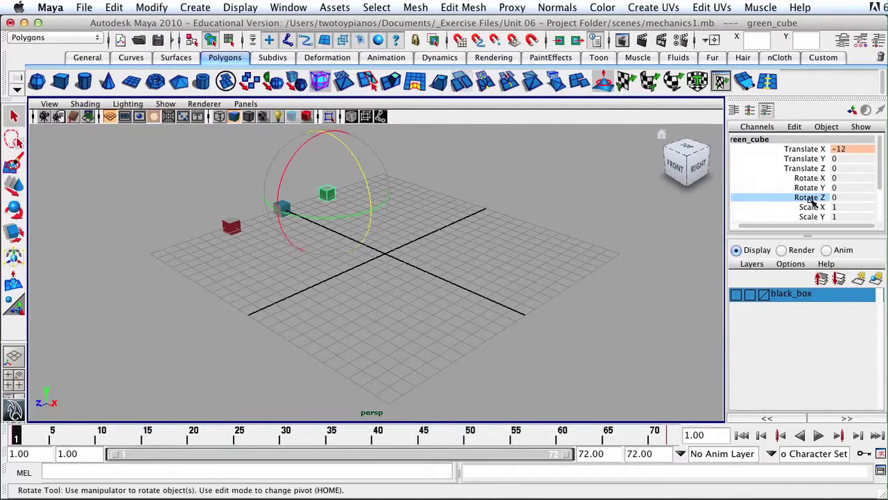
right_click(801, 200)
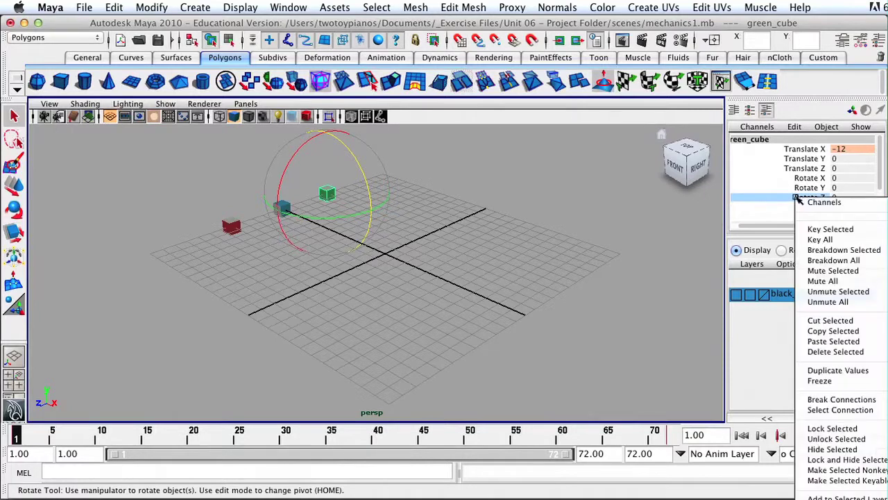
left_click(814, 229)
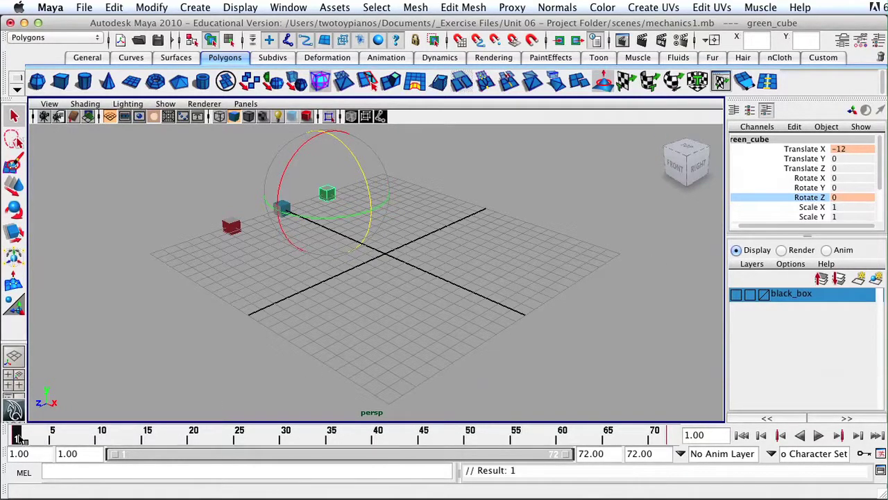
- At frame 72, set and key Rotate Z to -90, then play the animation
left_click_drag(15, 436, 670, 436)
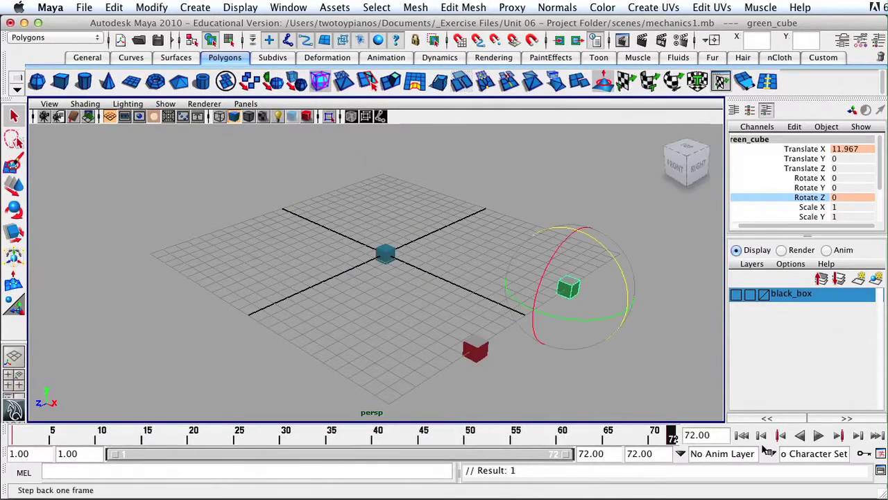
left_click(840, 199)
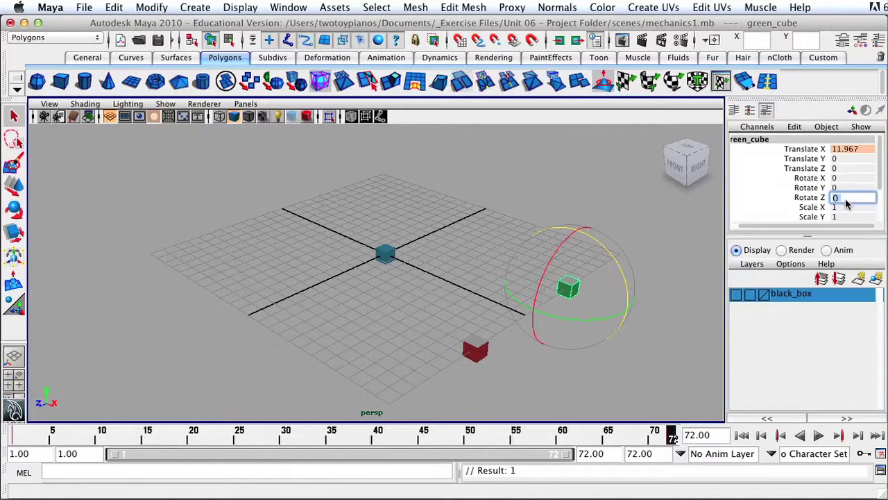
type("-90")
key("Return")
left_click(805, 198)
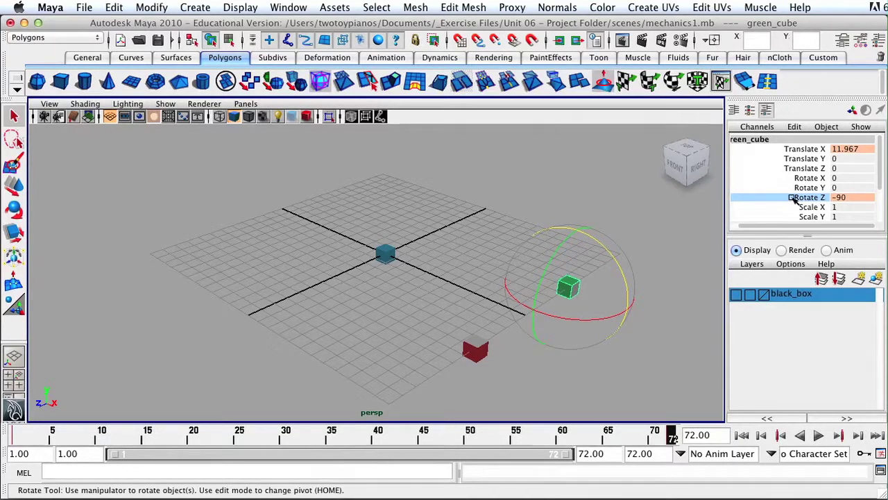
right_click(796, 200)
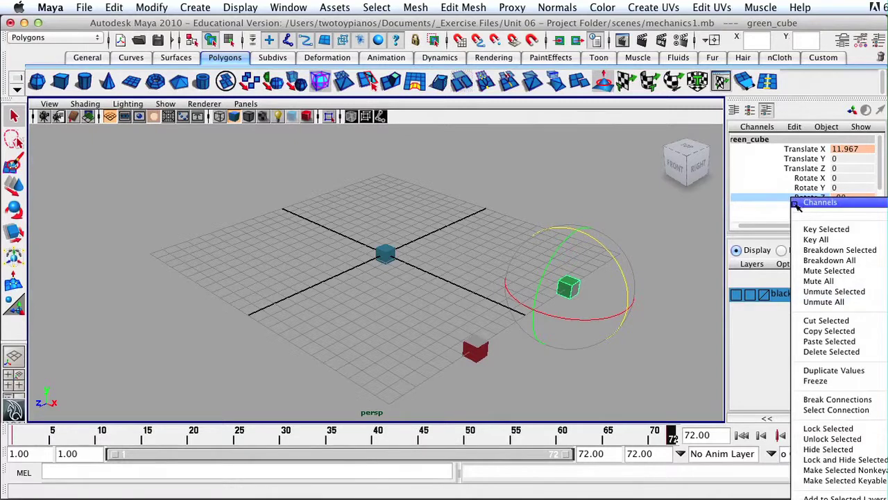
left_click(808, 230)
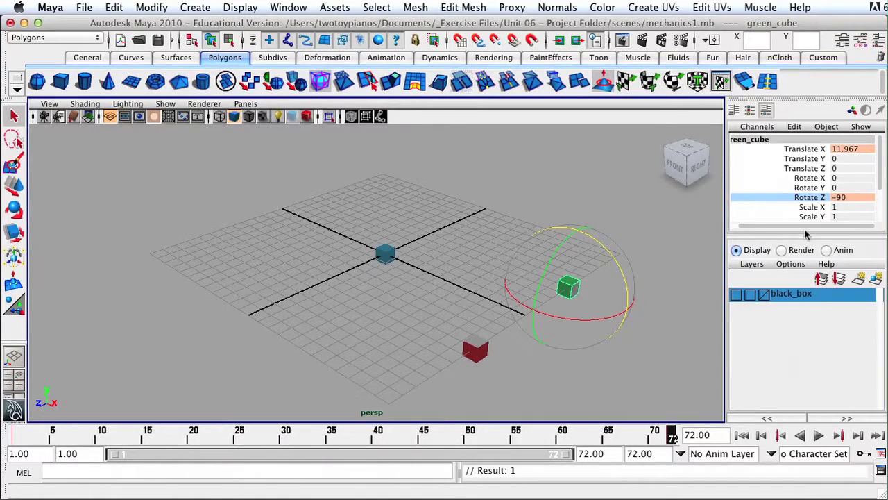
left_click(819, 436)
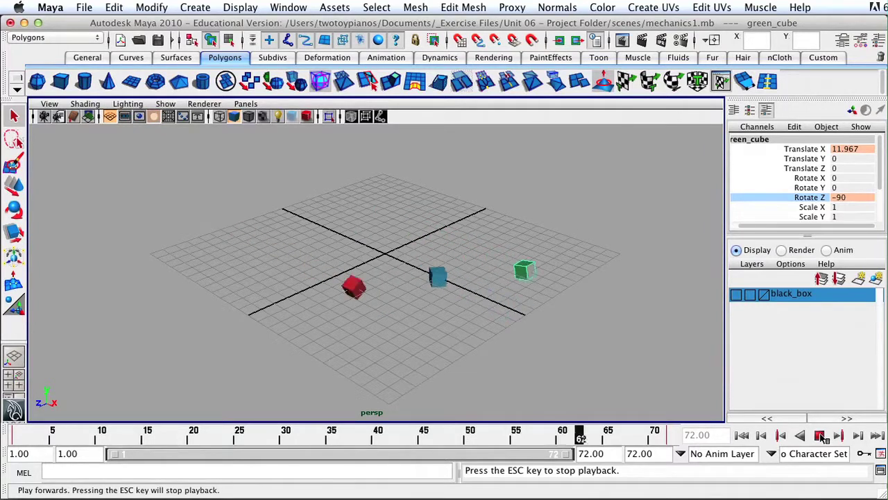
- Stop playback, turn the black_box layer visible, and select the black cube
key("Escape")
key("e")
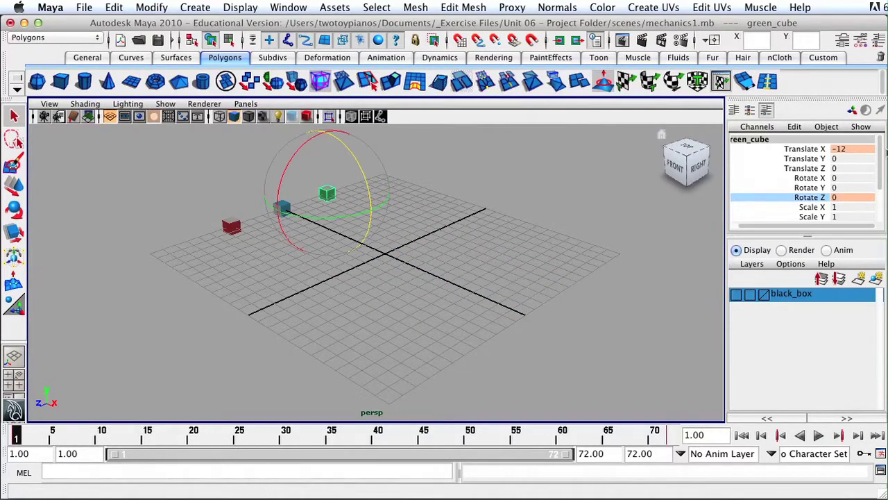
mouse_move(881, 148)
left_mouse_down()
mouse_move(880, 185)
mouse_move(879, 140)
left_mouse_up()
left_click(737, 295)
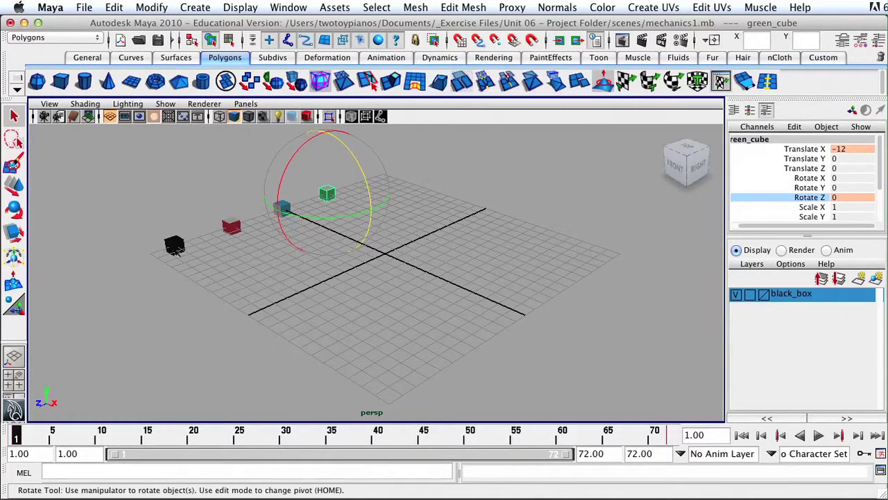
left_click_drag(129, 199, 205, 291)
key("q")
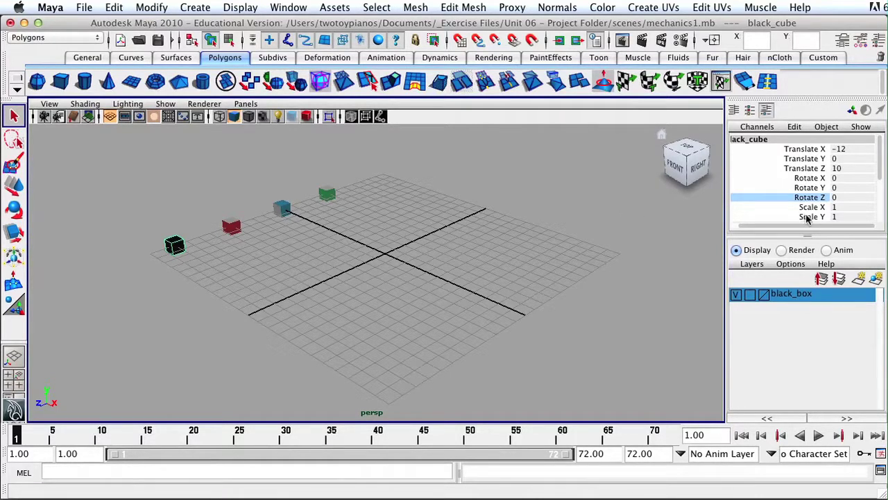
- Open the Hypershade from Window > Rendering Editors and move it left
left_click(288, 7)
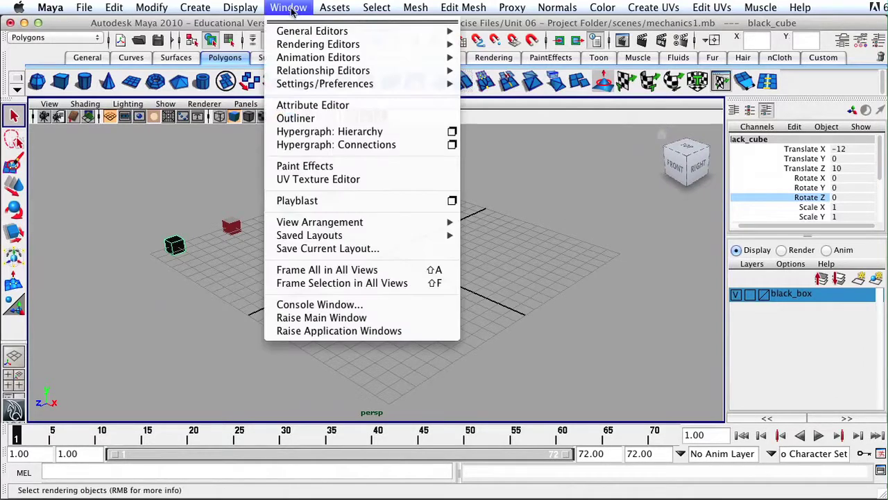
mouse_move(322, 49)
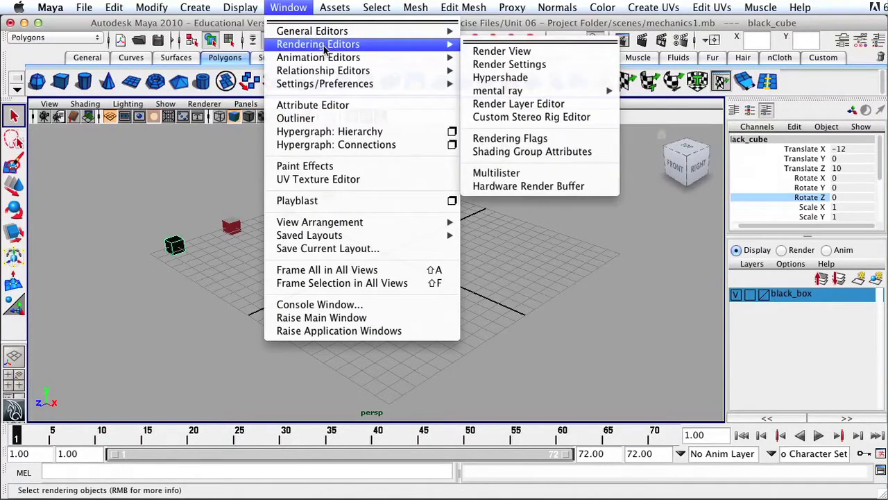
left_click(494, 81)
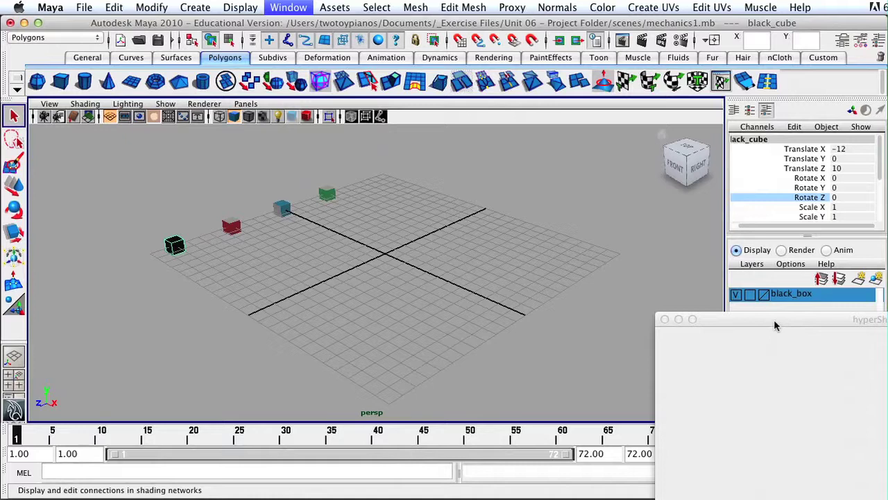
left_click_drag(776, 322, 599, 320)
- Select the black_mat material and its Color R, G and B channels
left_click(650, 403)
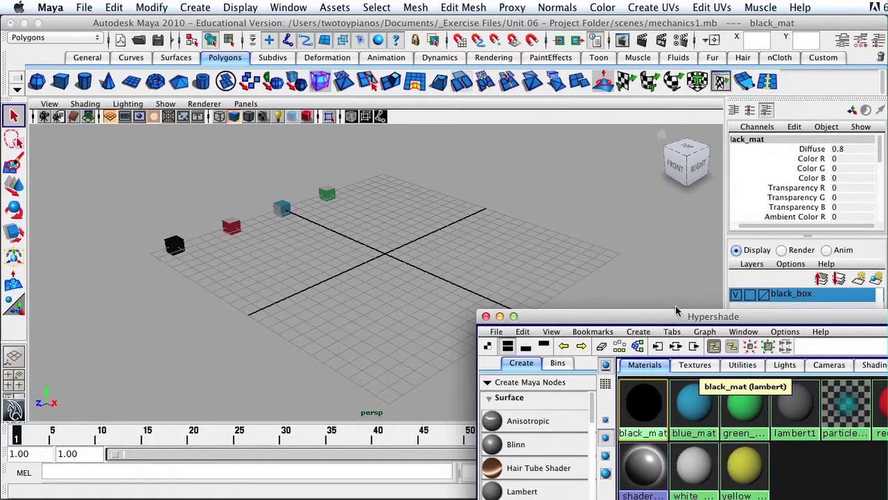
left_click(804, 158)
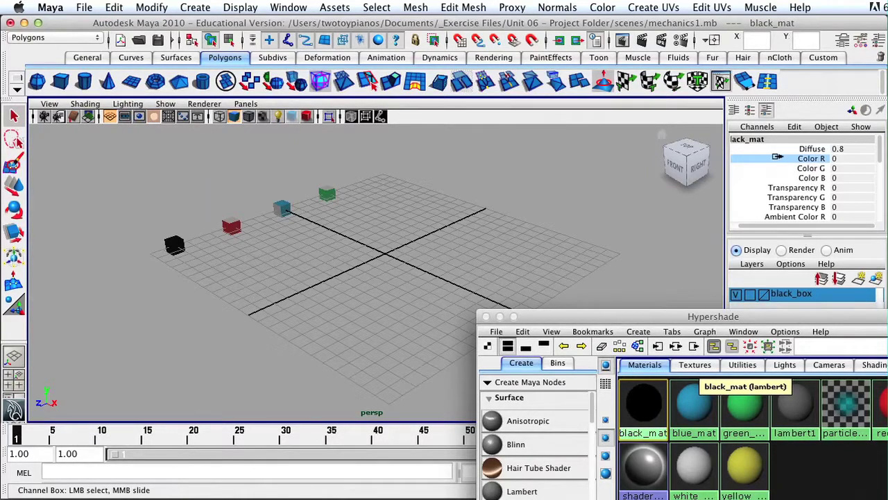
left_click_drag(789, 159, 795, 177)
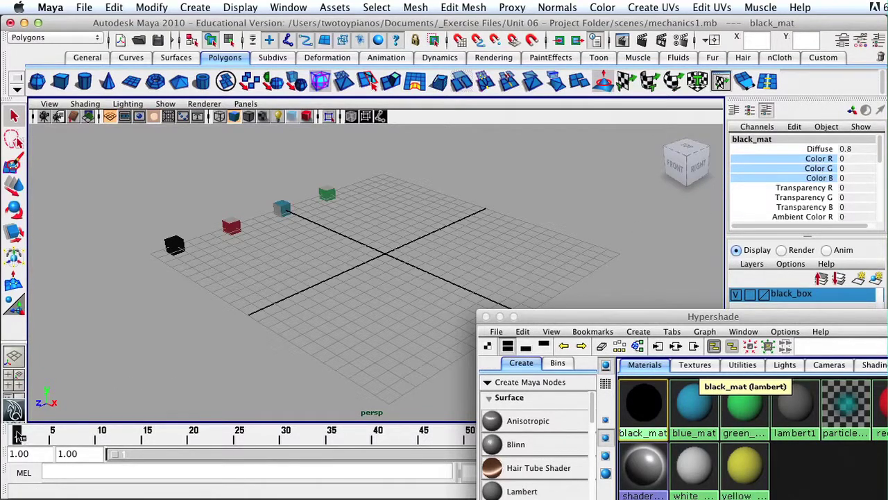
- Key black_mat's Color R, G, B at 0, minimize the Hypershade, and play
right_click(803, 164)
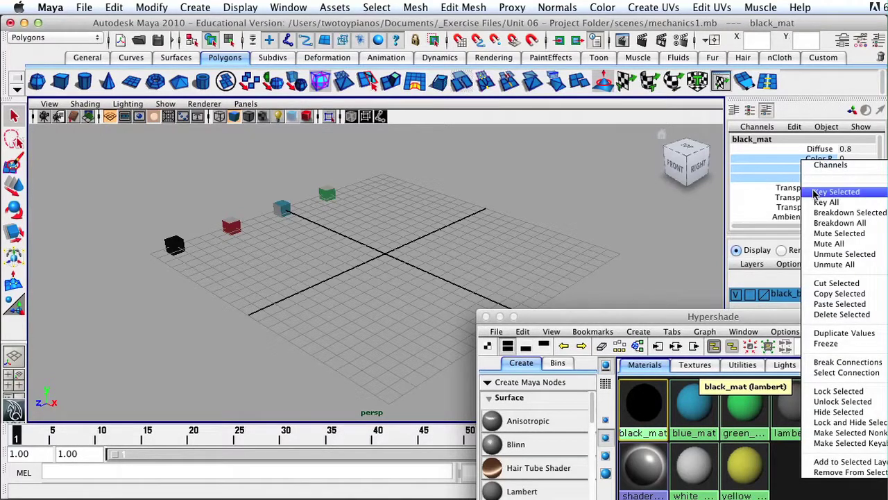
left_click(815, 192)
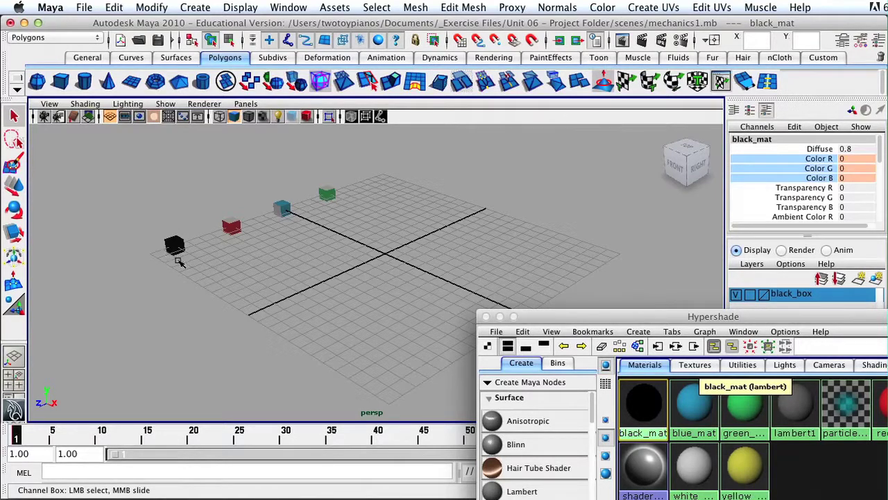
left_click(503, 316)
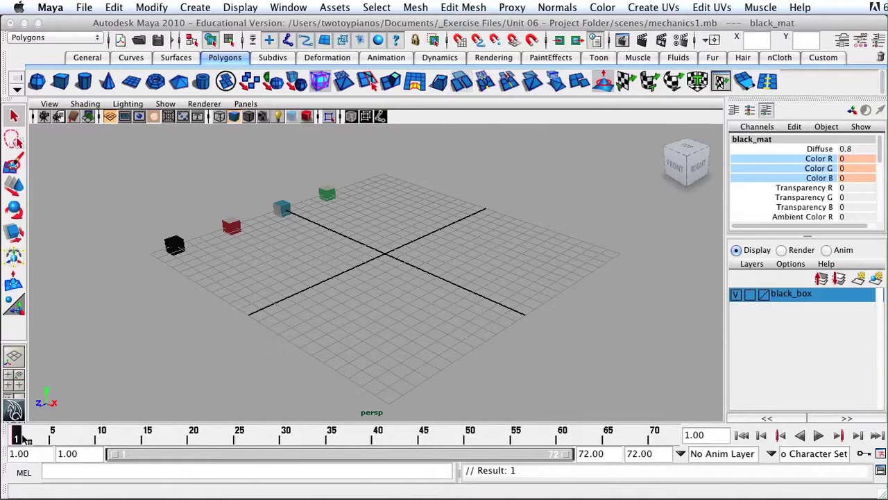
key("alt+v")
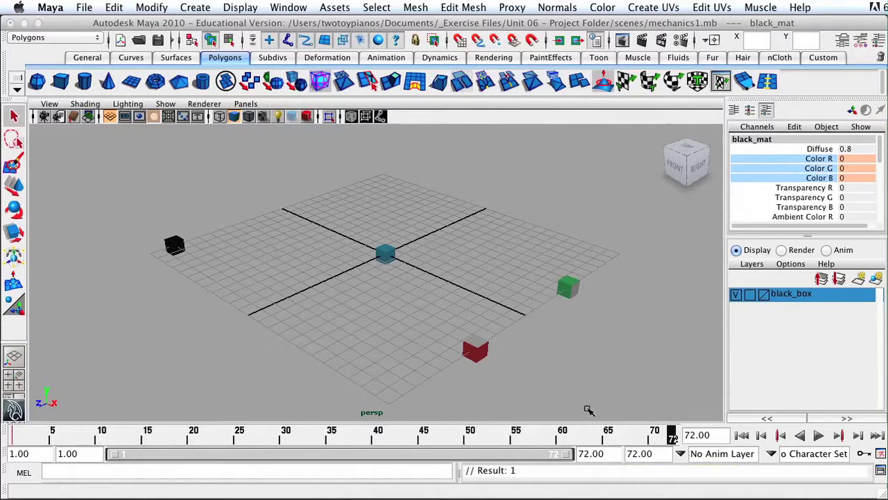
- Set black_mat's Color R, G and B each to 1 on frame 72
left_click(851, 160)
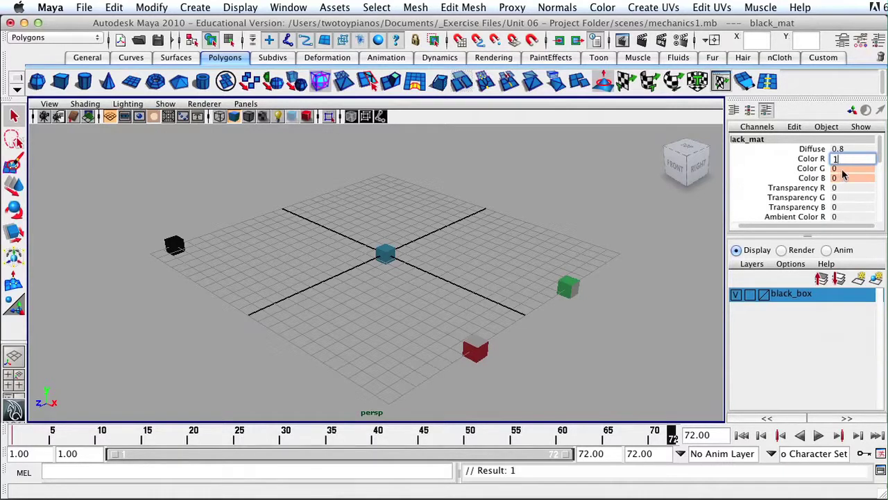
type("1")
left_click(843, 169)
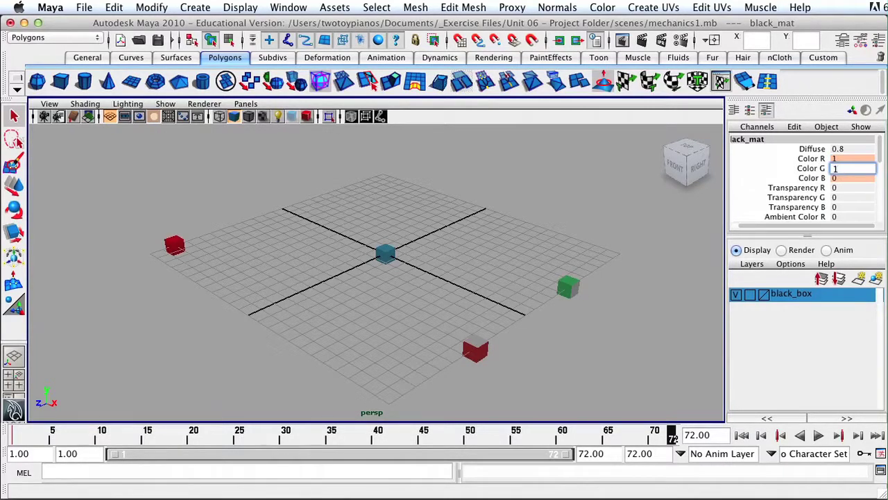
type("1")
key("Return")
left_click(843, 178)
type("1")
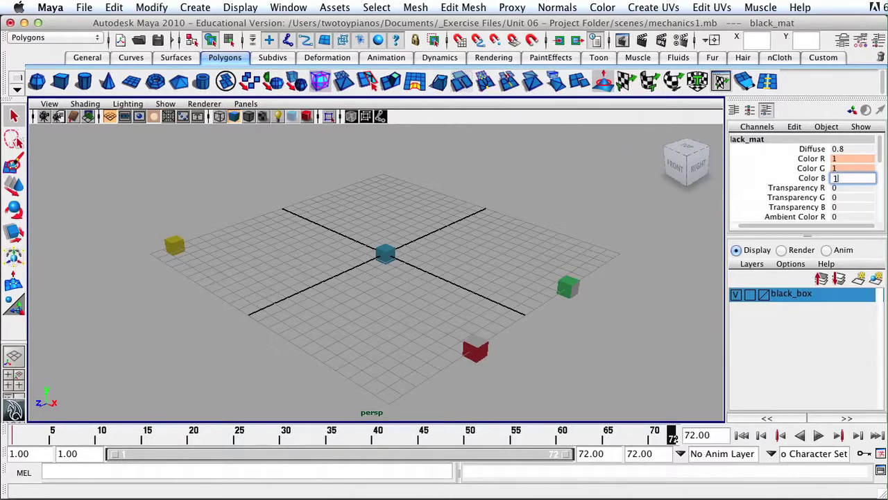
key("Return")
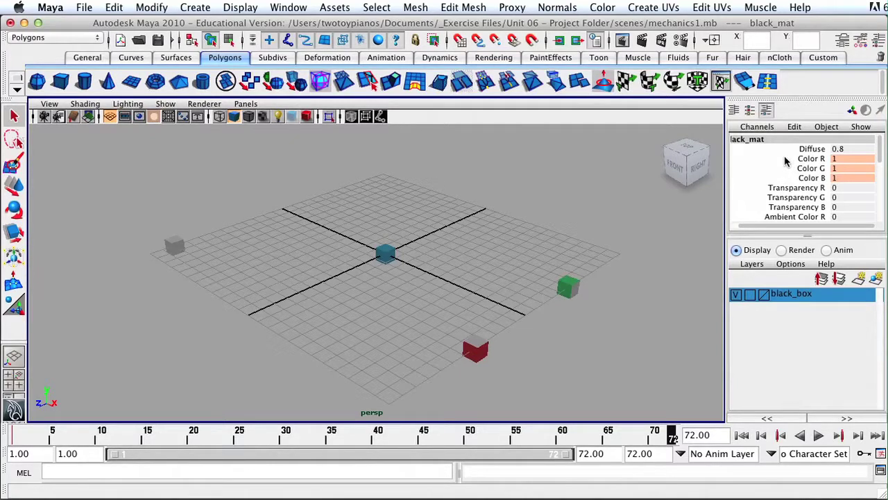
- Key the white Color R, G, B channels and rewind to frame 1
left_click_drag(786, 158, 789, 177)
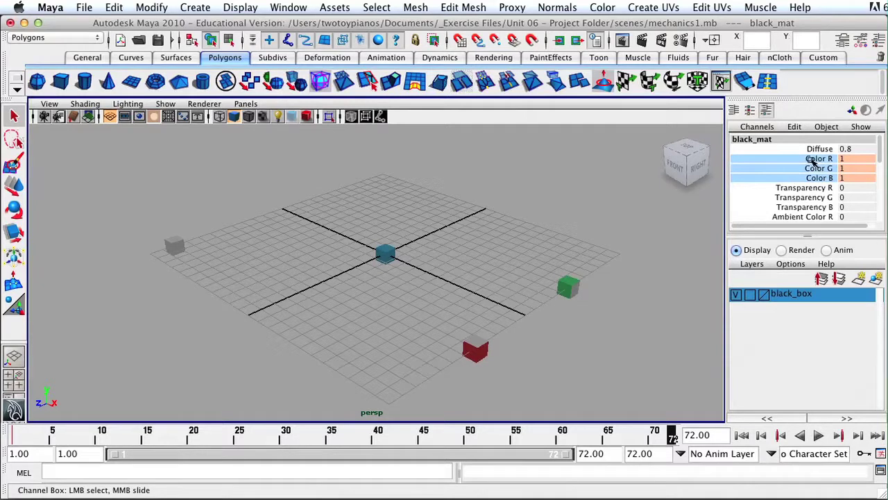
right_click_drag(815, 160, 809, 191)
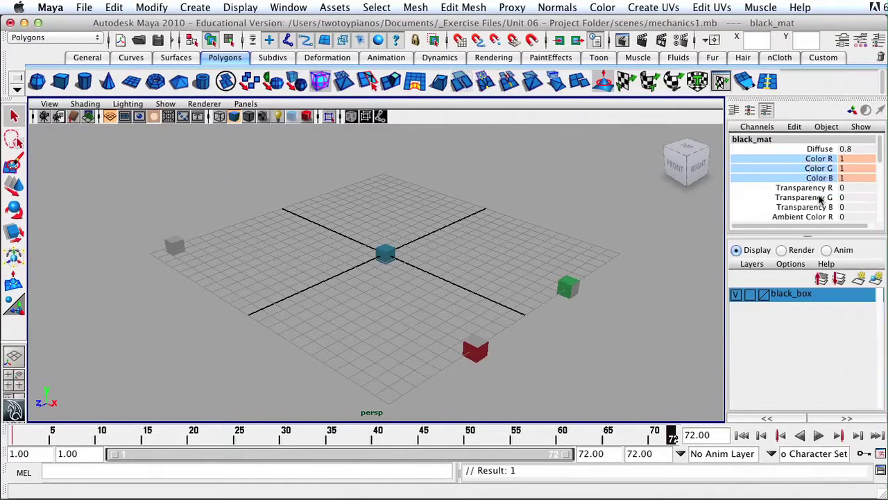
left_click(16, 436)
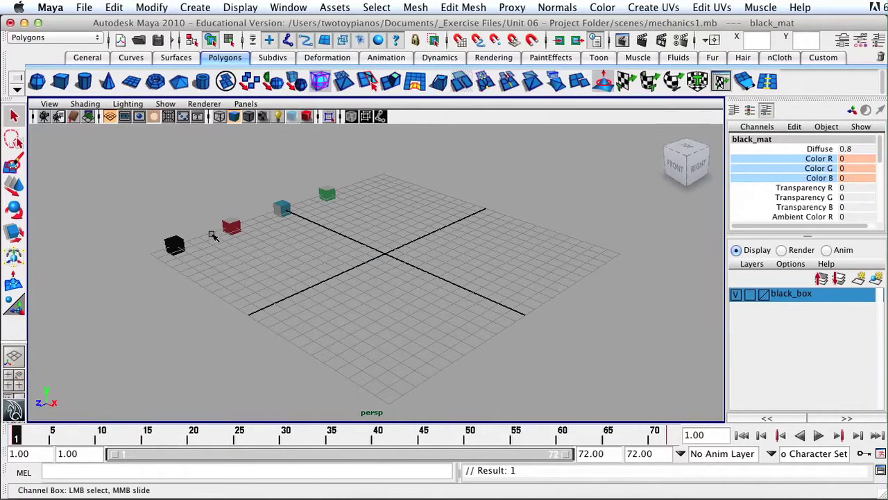
left_click_drag(23, 436, 672, 436)
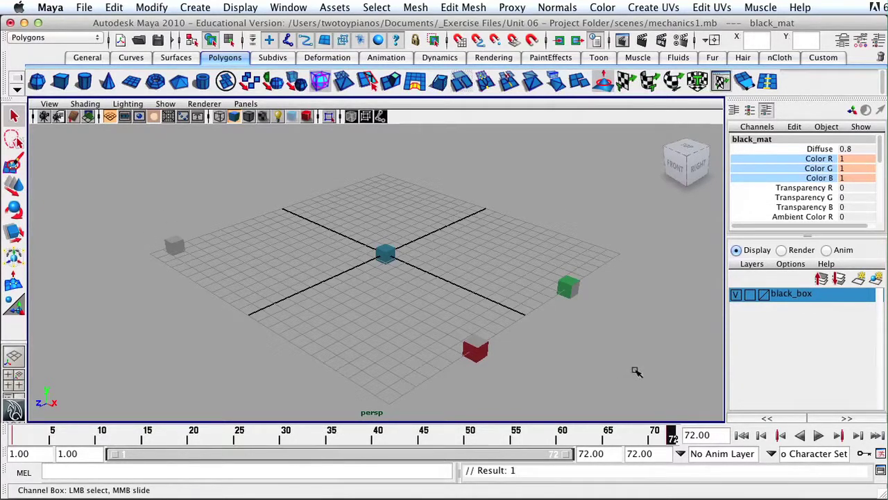
left_click(819, 435)
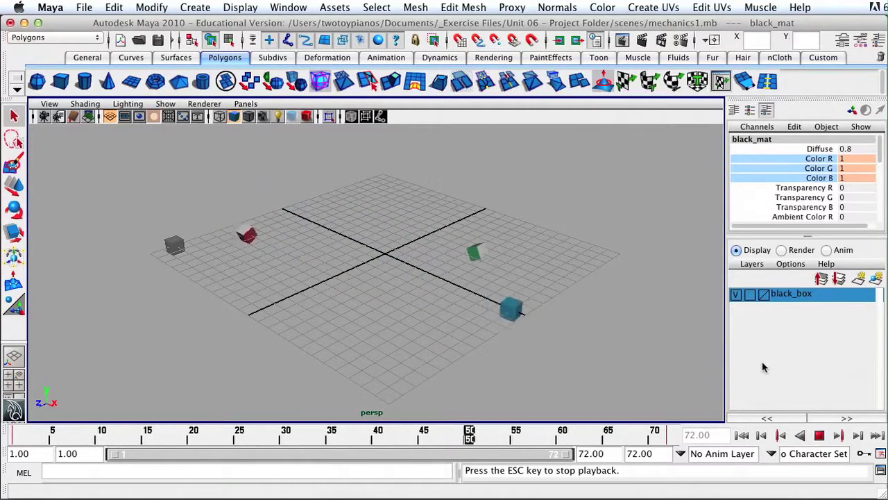
left_click(821, 434)
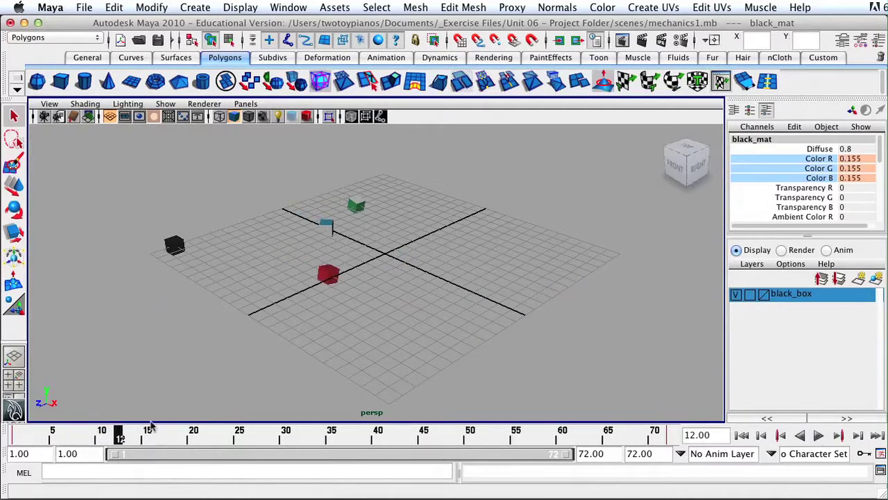
left_click_drag(119, 437, 10, 438)
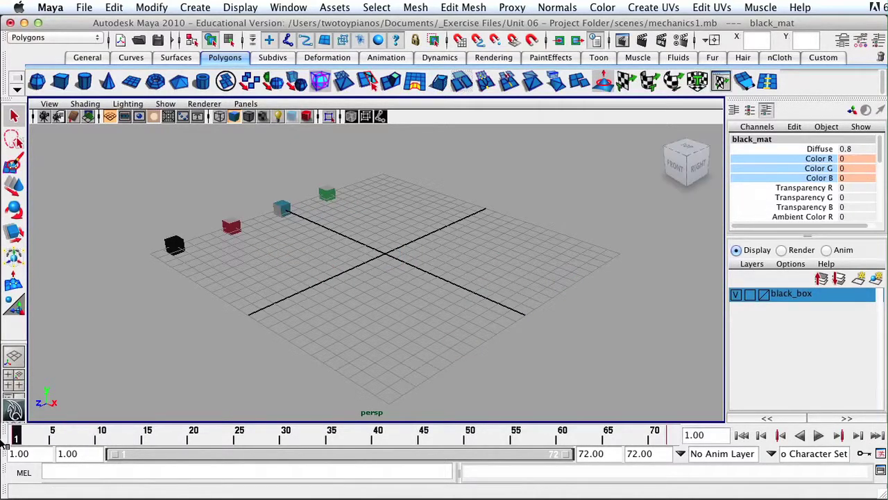